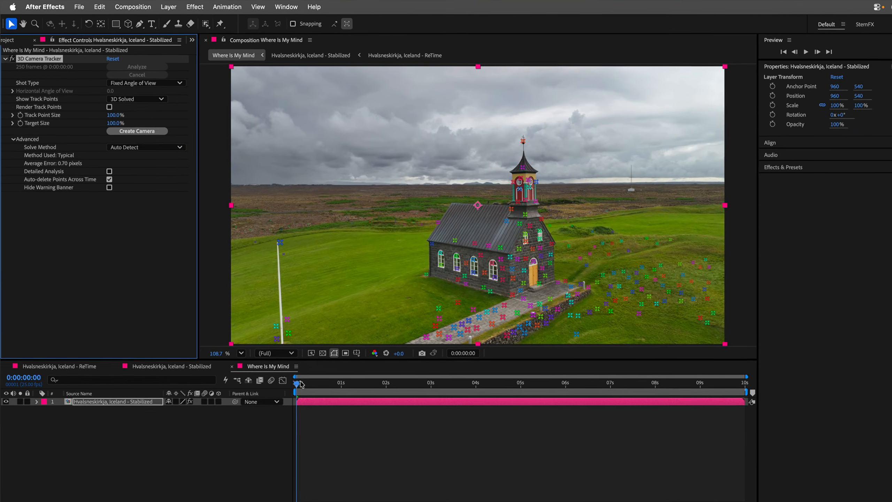
- At about 3 s, set the ground plane and origin on the track points in front of the church door and create the tracker camera
left_click_drag(293, 377, 440, 381)
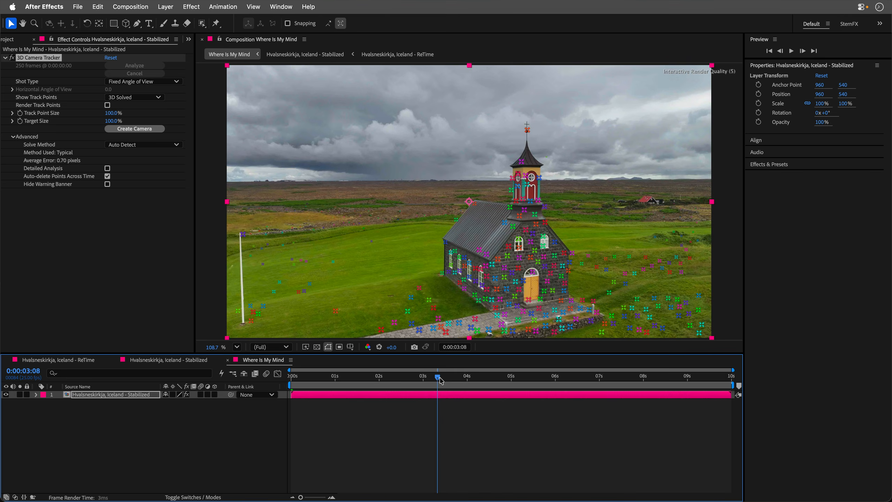
left_click_drag(440, 378, 441, 378)
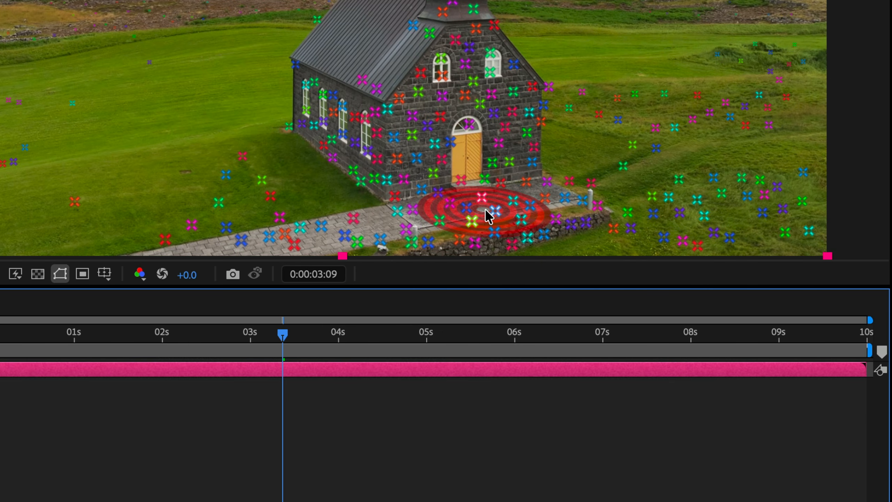
left_click(485, 211)
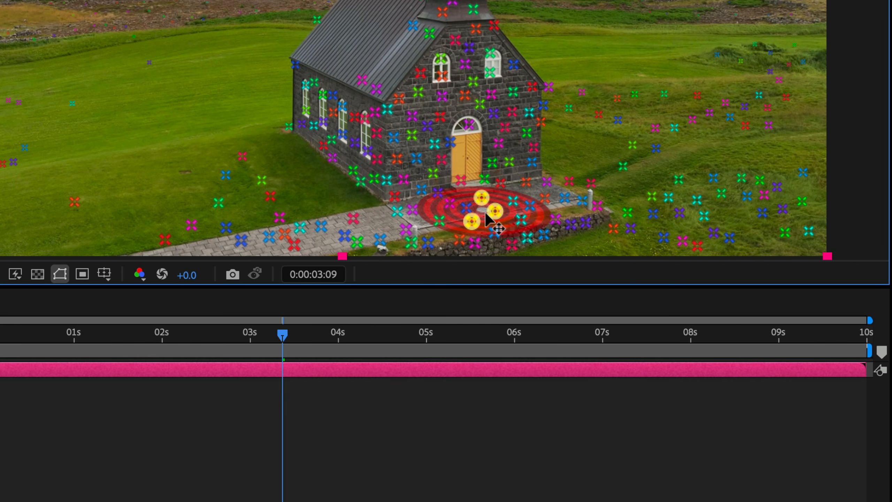
right_click(483, 211)
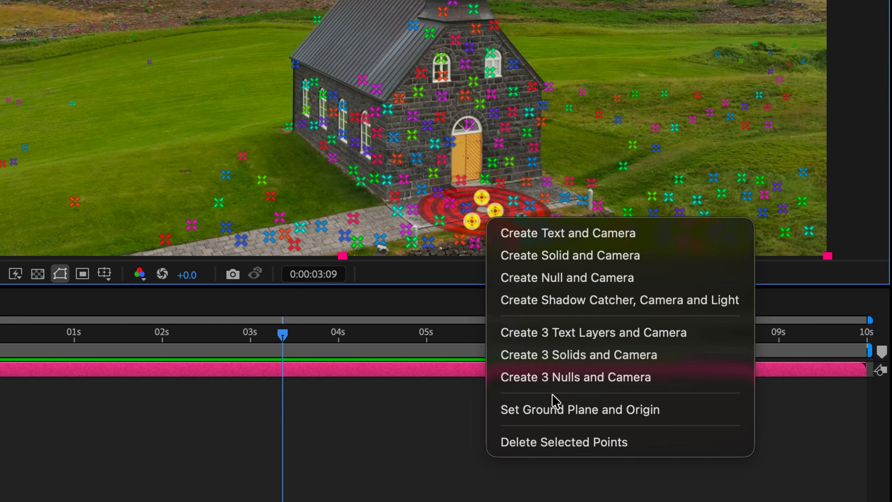
left_click(559, 410)
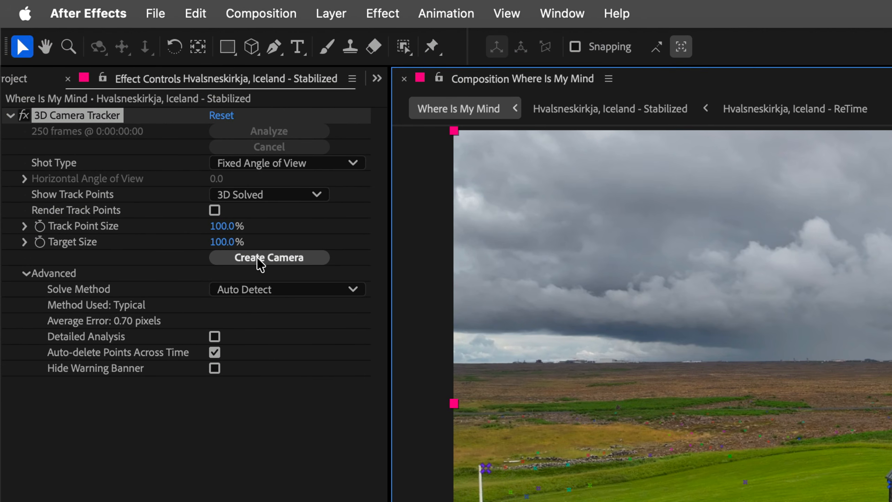
left_click(225, 234)
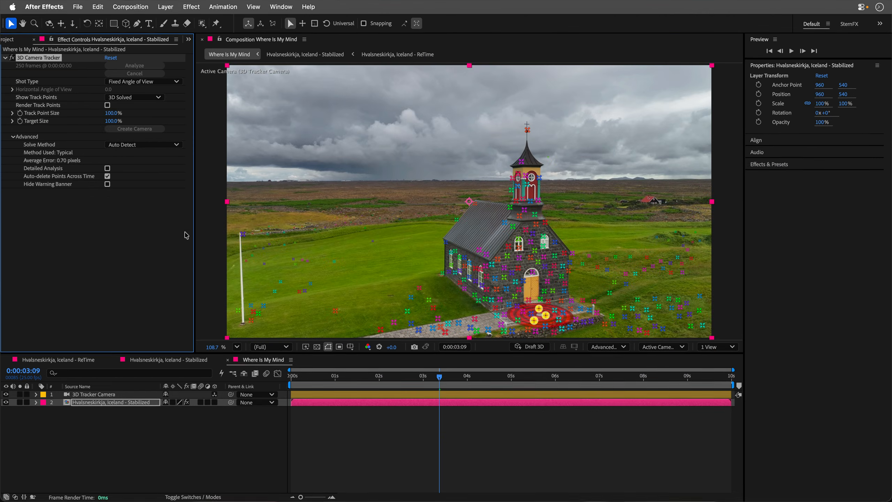
left_click(357, 404)
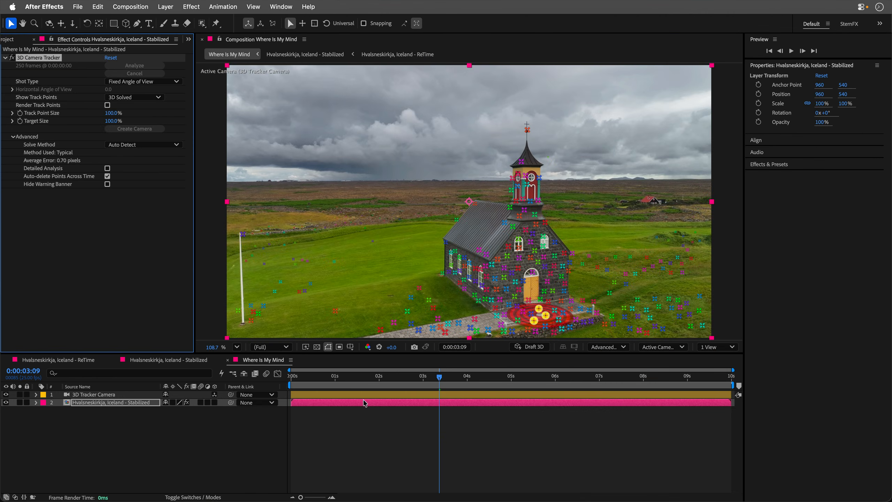
- Return to the start of the composition and create a text layer reading "WHERE IS MY MIND?"
left_click_drag(433, 383, 282, 381)
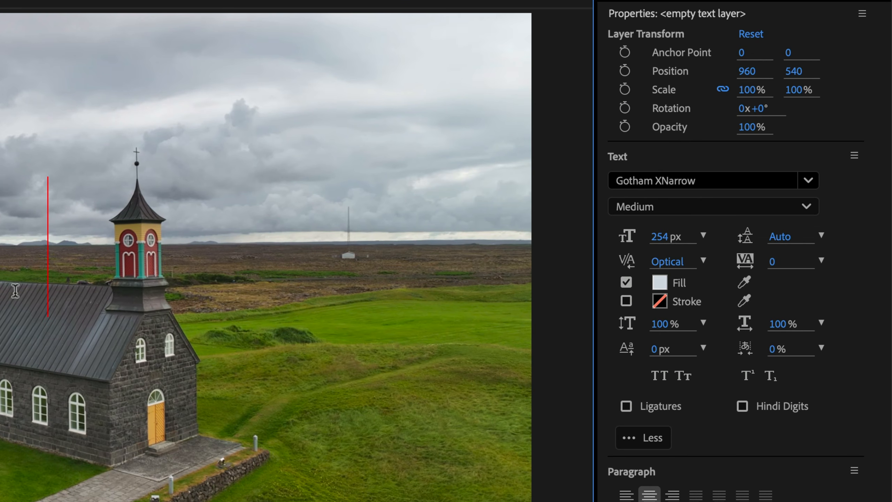
type("WHERE")
type(" IS MY MIND")
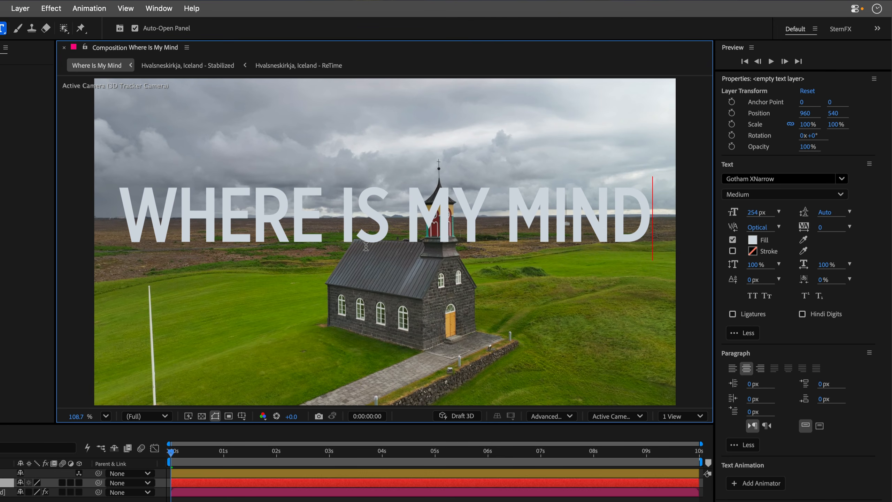
type("?")
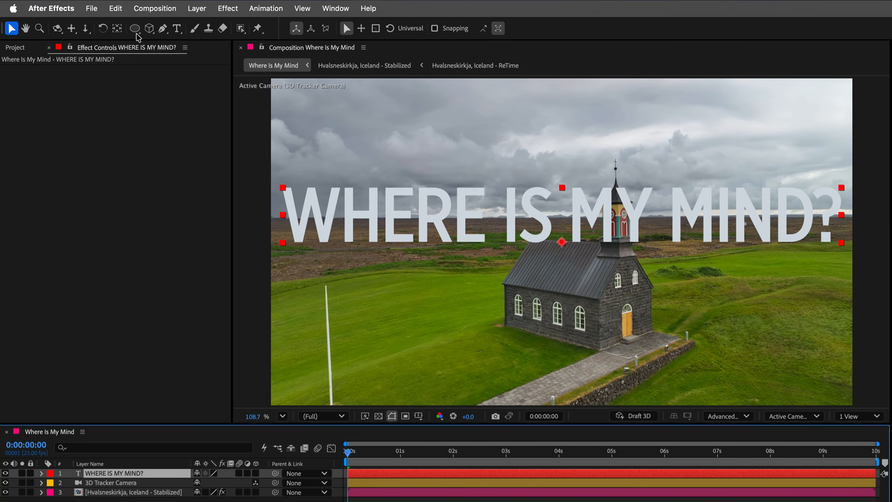
- Add an ellipse mask to the text layer and set it as the text's path
double_click(136, 28)
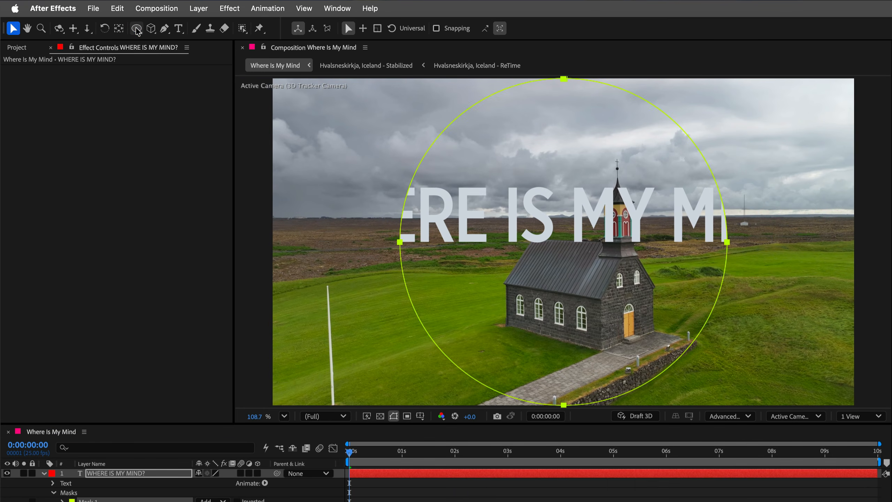
left_click(52, 483)
left_click(63, 501)
left_click(220, 412)
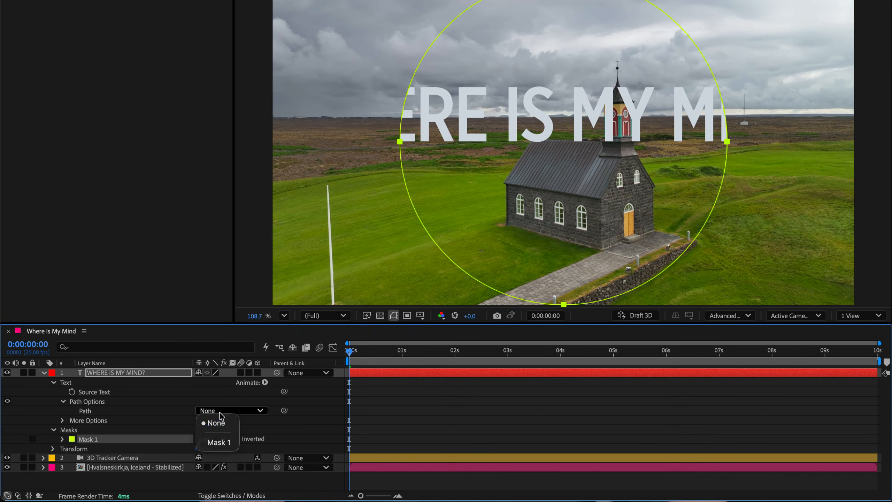
left_click(219, 442)
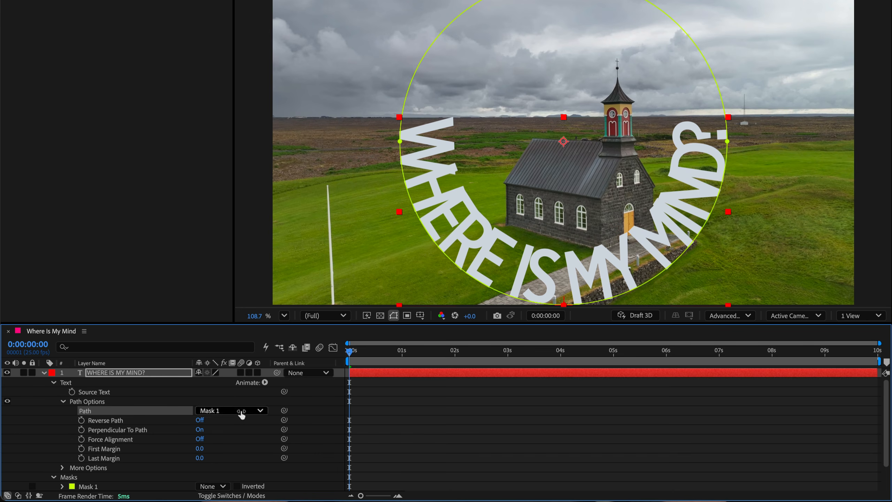
- Make the text layer 3D and add a Rotation text animator
left_click(257, 373)
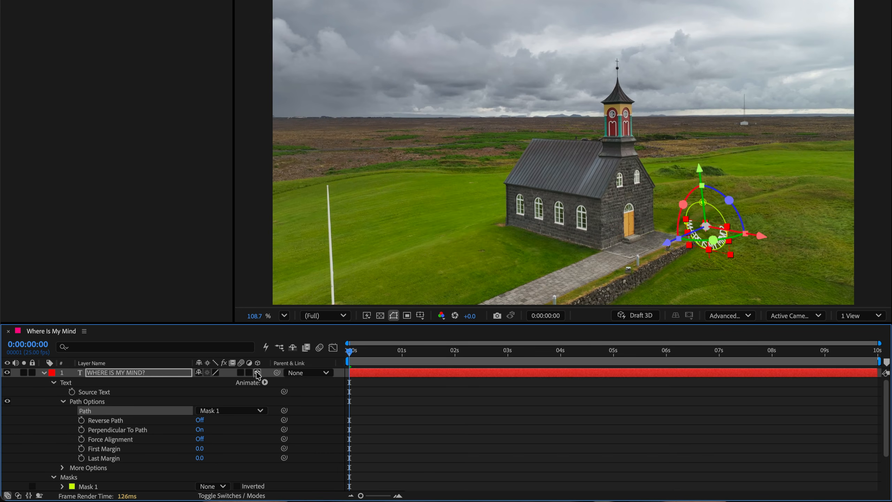
left_click(265, 382)
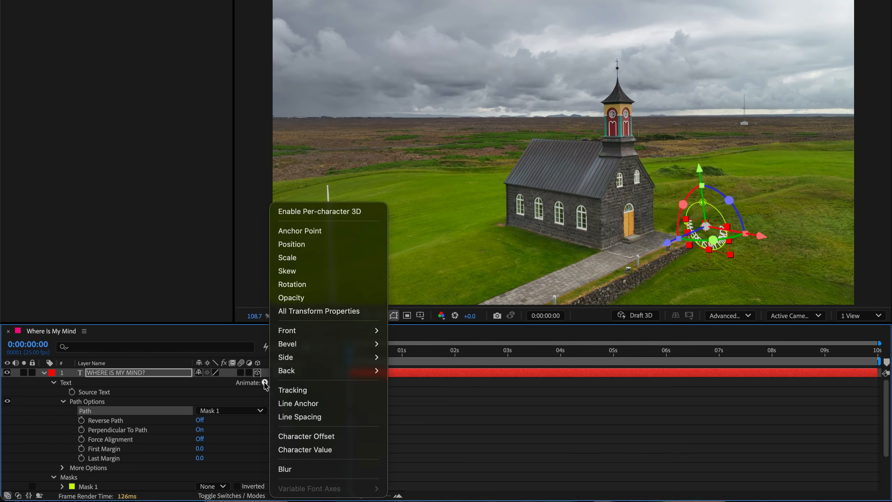
left_click(295, 285)
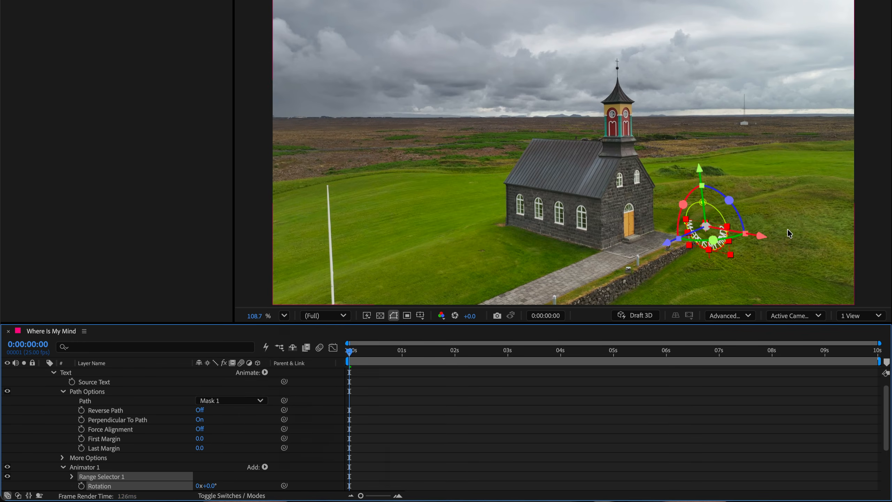
- Add per-axis rotation to the animator and set its X Rotation to 90°
scroll(722, 248, "up", 6)
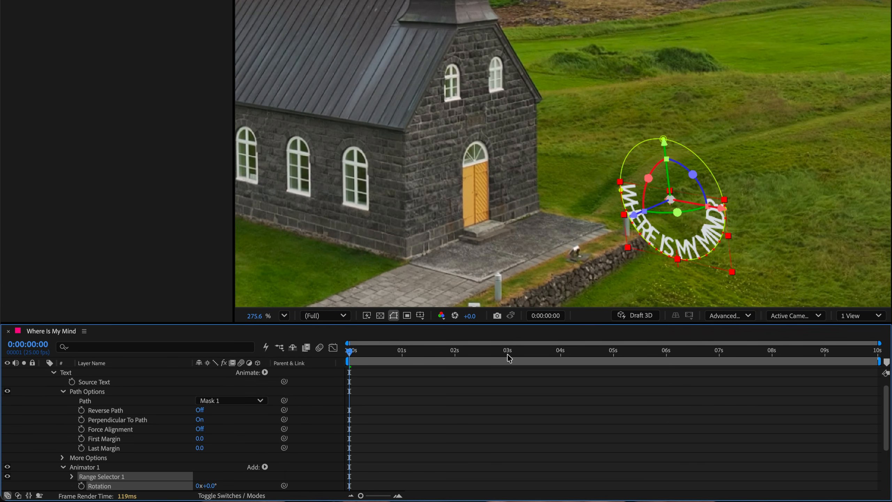
scroll(223, 454, "down", 3)
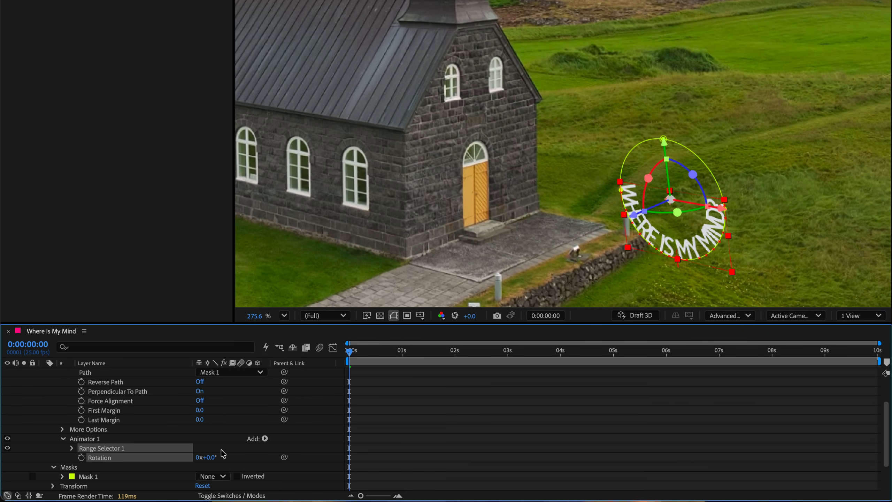
scroll(249, 412, "up", 3)
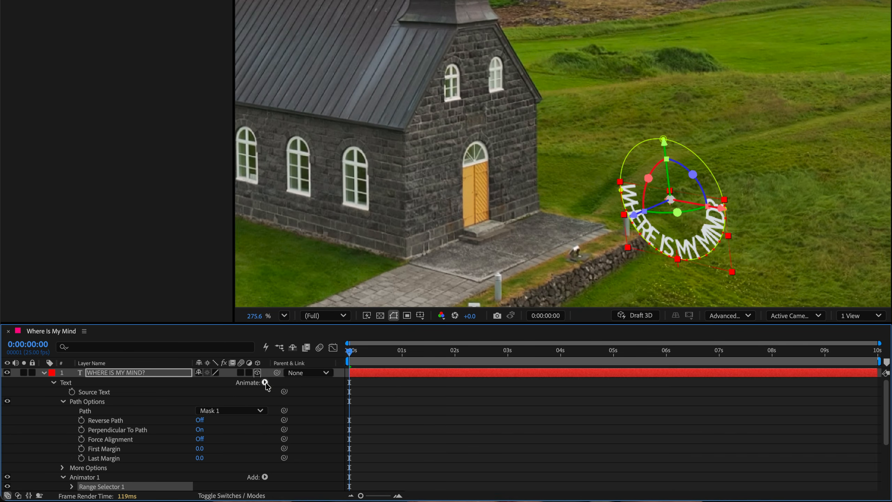
left_click(265, 382)
left_click(292, 284)
scroll(222, 459, "down", 3)
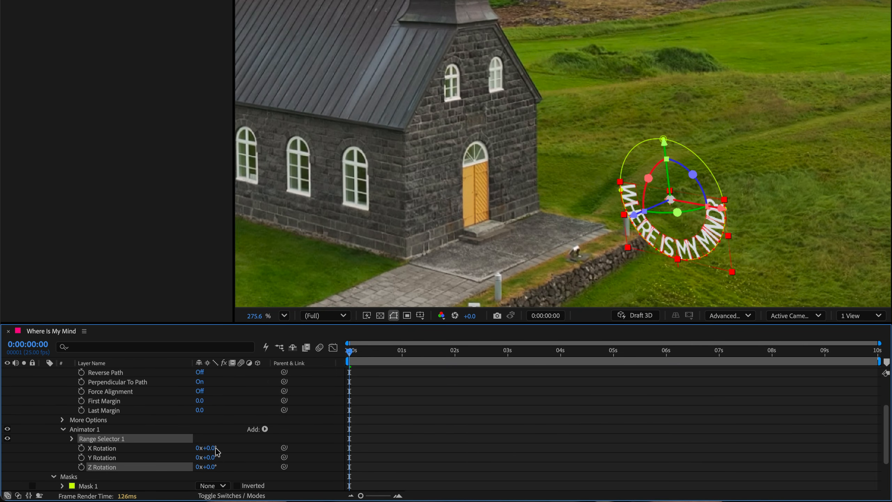
left_click(212, 448)
key("Return")
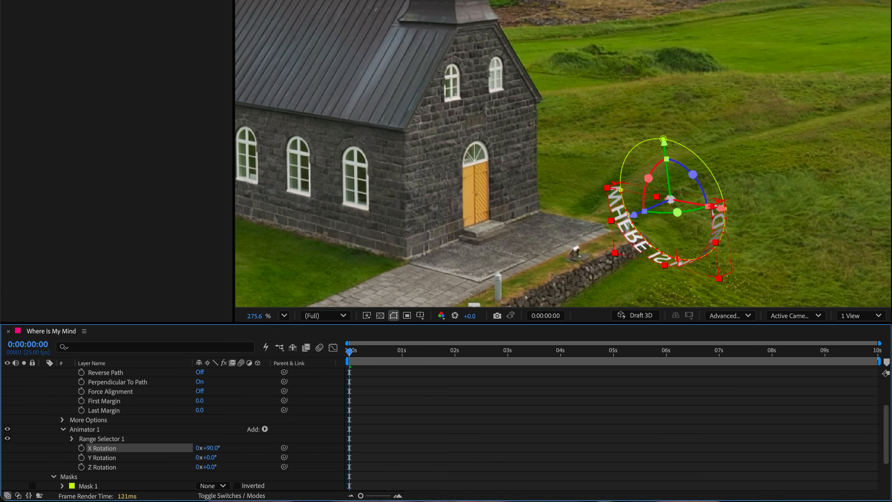
- Set the text layer's transform X Rotation to 90° and Y Rotation to 180°
scroll(160, 472, "down", 5)
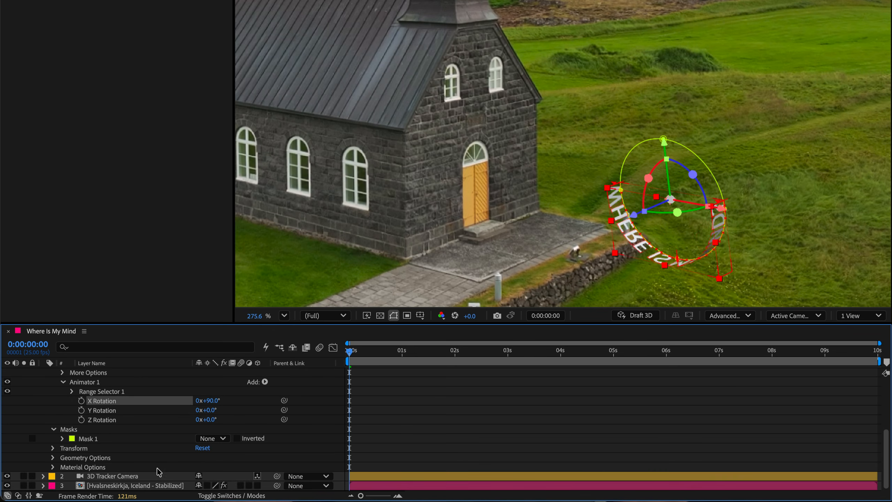
left_click(53, 449)
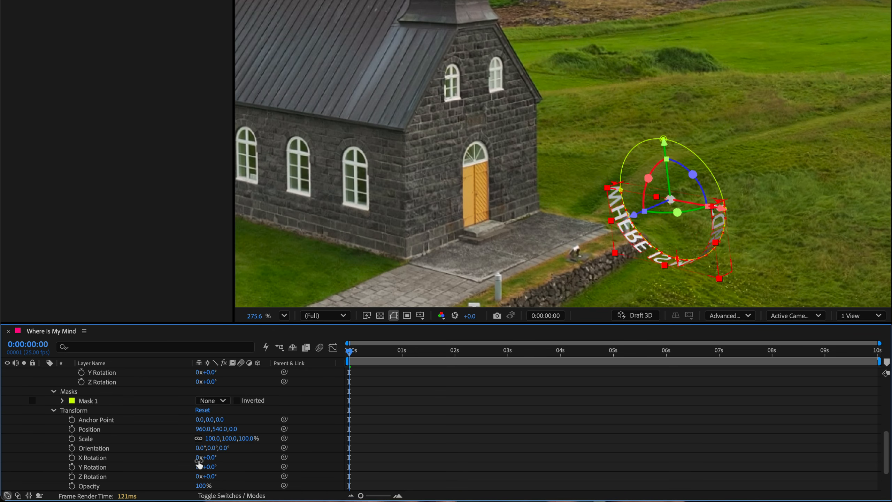
left_click(210, 457)
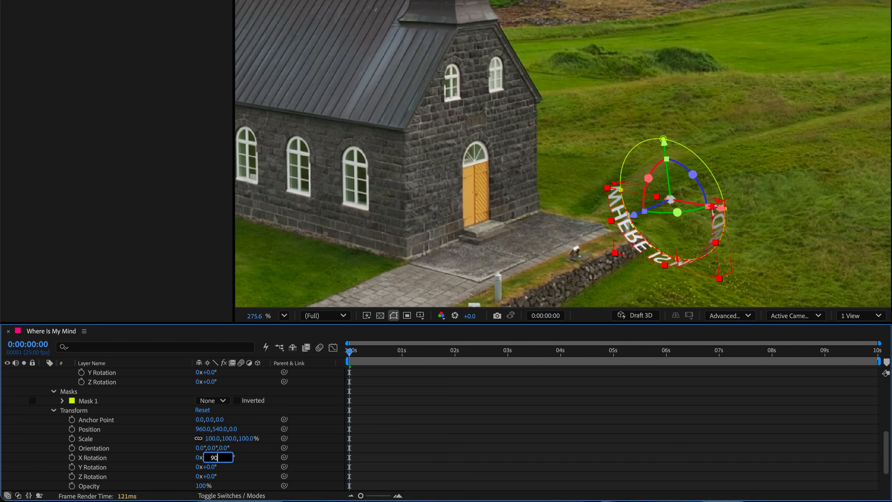
type("90")
key("Return")
left_click(213, 466)
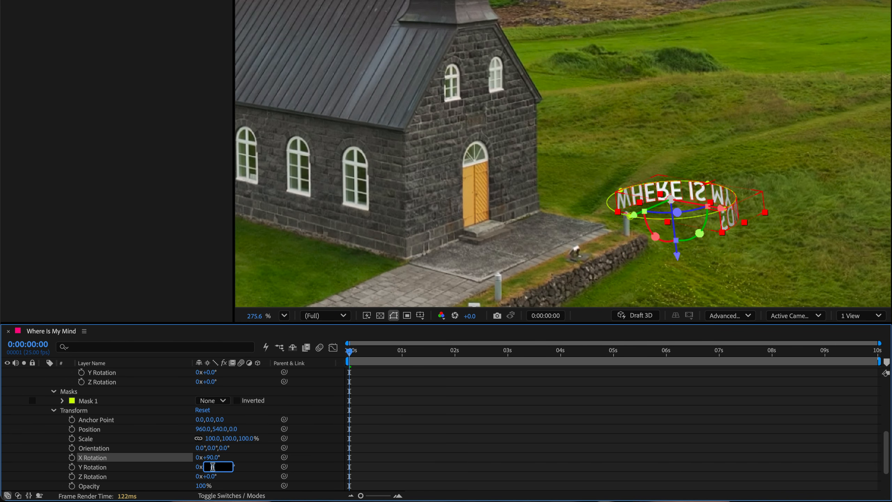
type("180")
key("Return")
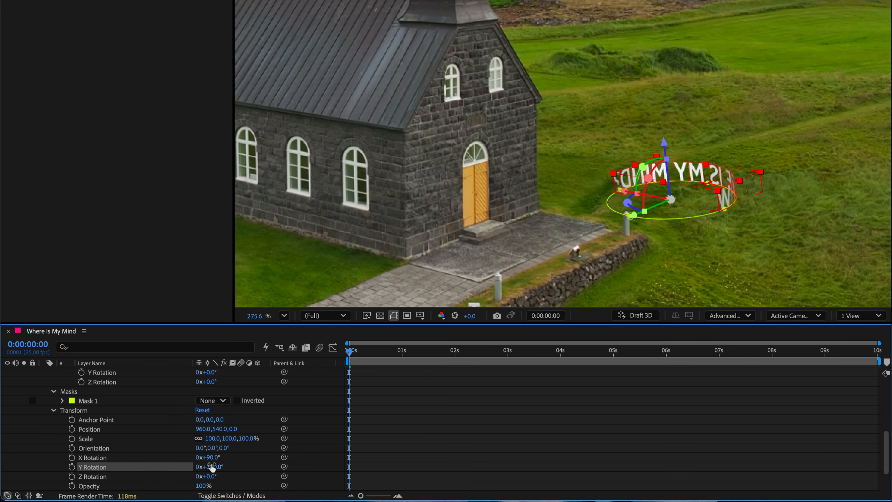
- Turn on Reverse Path and set the path's First Margin to about -724
scroll(213, 467, "up", 3)
scroll(212, 467, "up", 3)
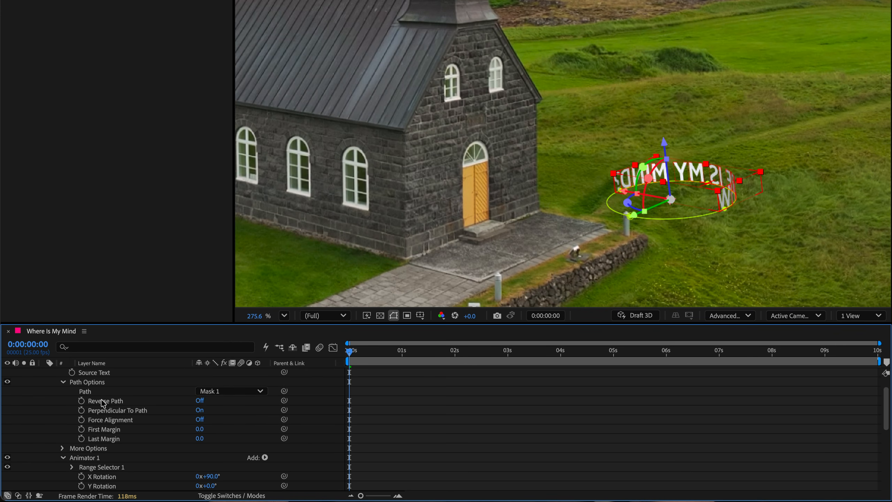
left_click(198, 401)
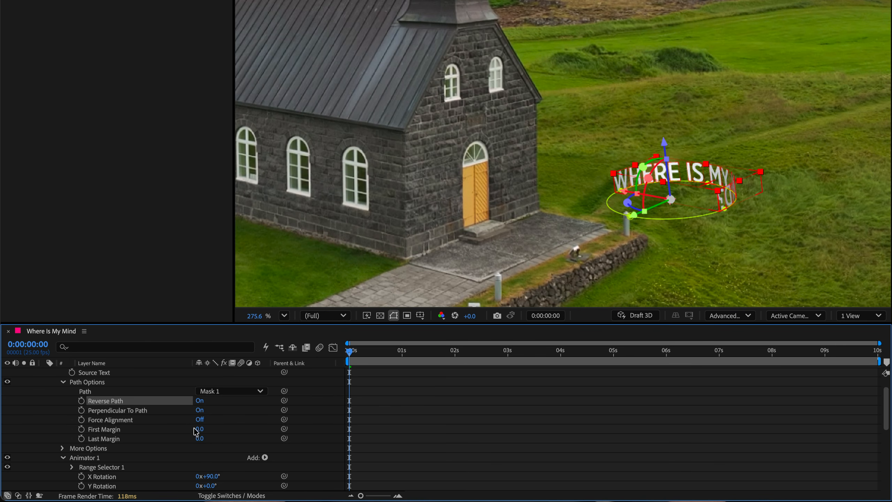
left_click_drag(201, 434, 173, 440)
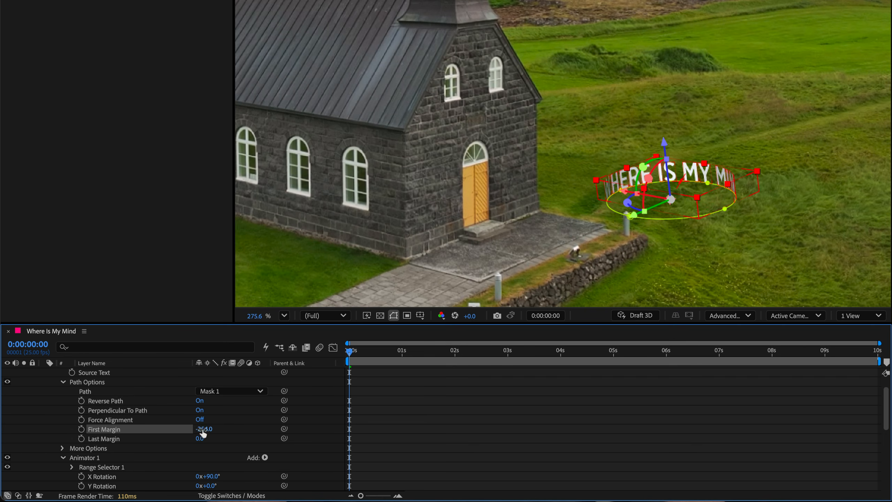
- Set the text's Extrusion Depth to 30 and Bevel Depth to 4
scroll(149, 452, "down", 5)
left_click(53, 458)
left_click(202, 486)
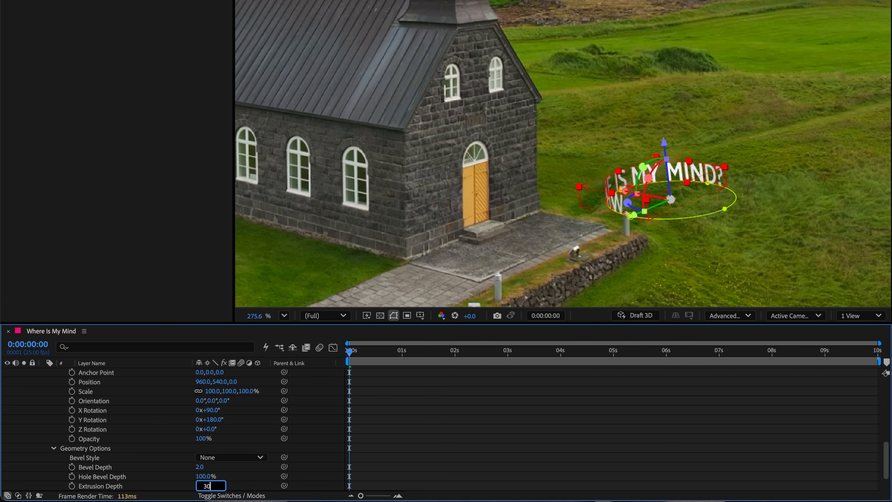
key("Return")
left_click(199, 468)
key("Return")
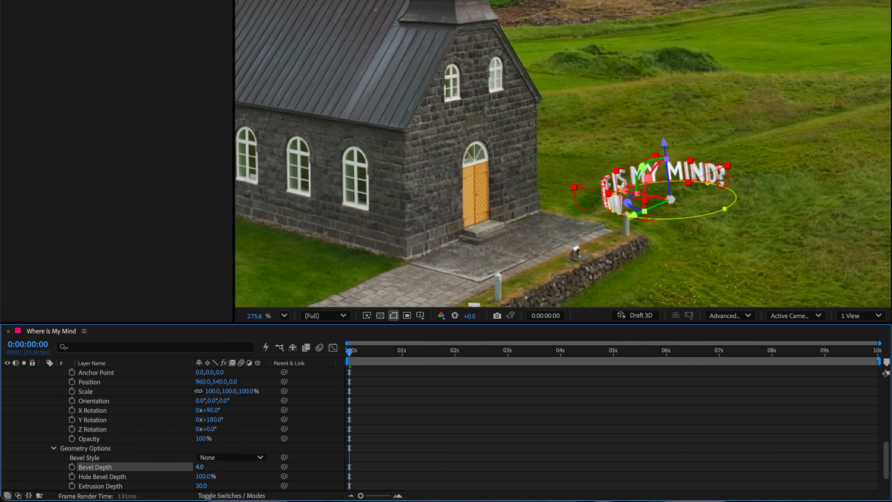
- Set the text's Bevel Style to Convex
scroll(689, 218, "up", 4)
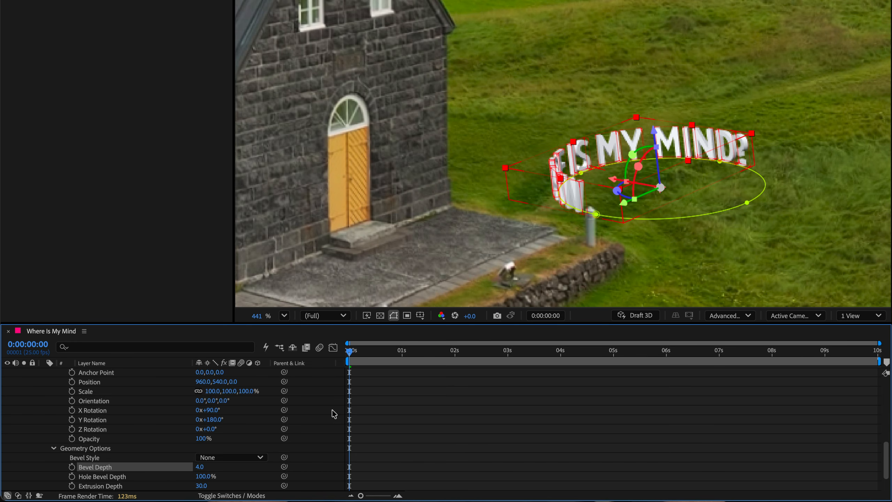
left_click(241, 458)
left_click(224, 462)
left_click(232, 458)
left_click(231, 474)
left_click(233, 458)
left_click(225, 489)
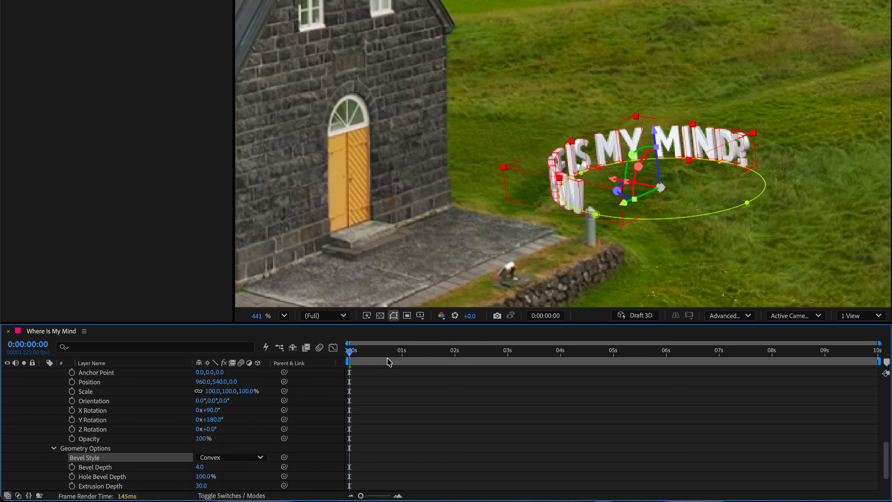
- Enlarge the text layer's scale so the lettering surrounds the church
key("shift+slash")
left_click_drag(213, 391, 234, 390)
scroll(220, 400, "up", 10)
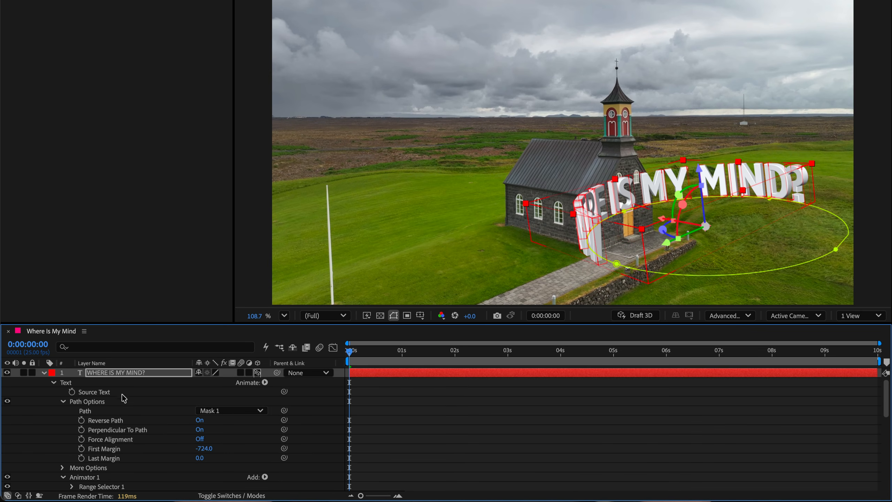
scroll(118, 396, "down", 10)
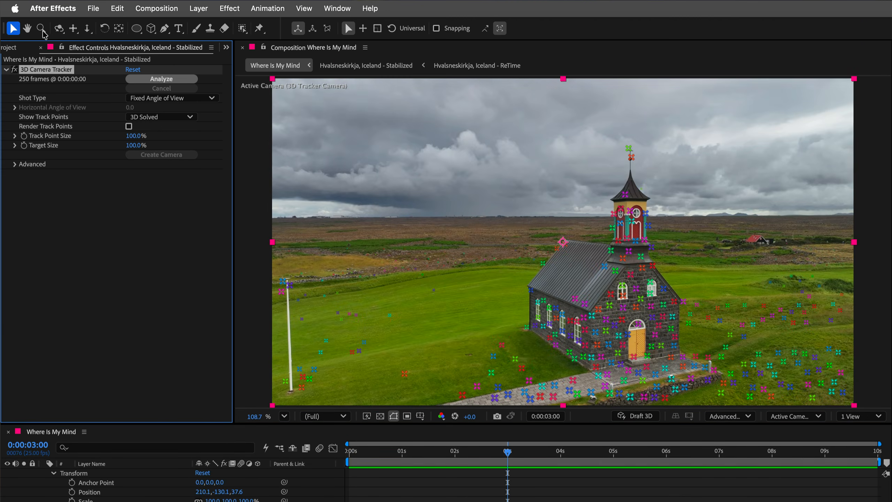
- Create a null at a track point beside the church from the camera tracker
left_click(526, 327)
right_click(528, 328)
left_click(551, 367)
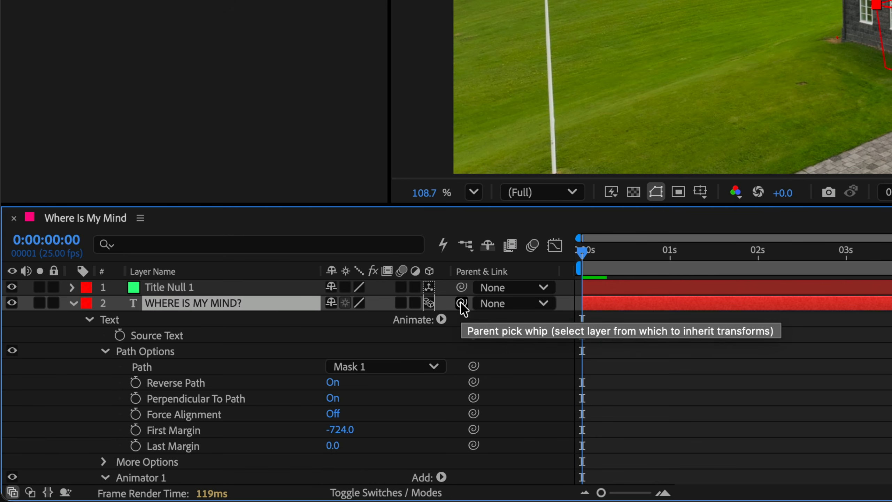
- Parent the text layer to Title Null 1, then rotate the null about 60° so the text ring lies flat
left_click_drag(461, 303, 265, 287)
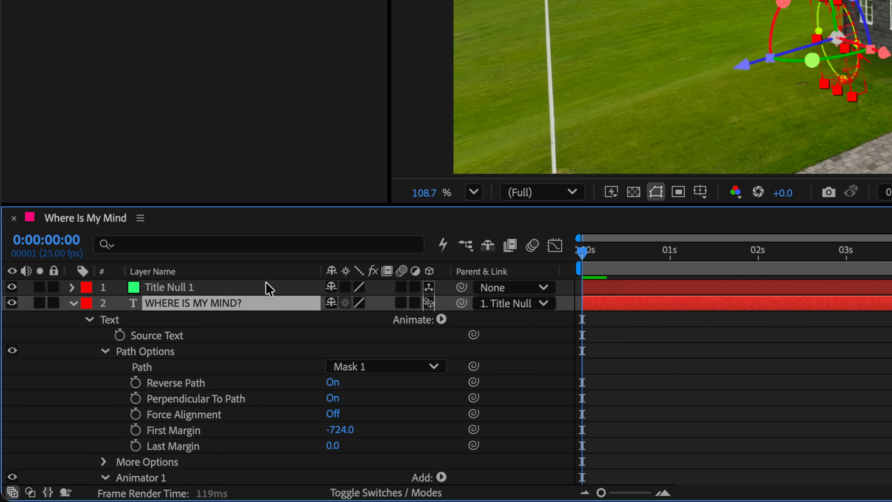
left_click(221, 288)
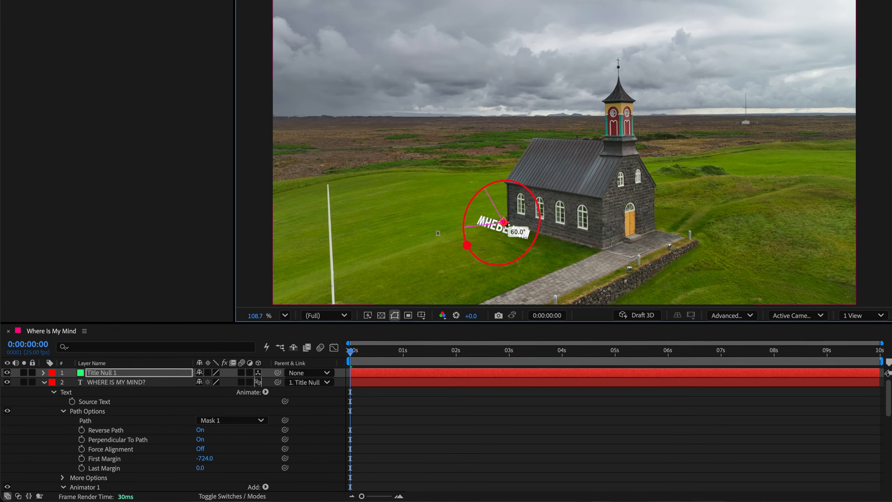
left_click_drag(480, 201, 592, 178)
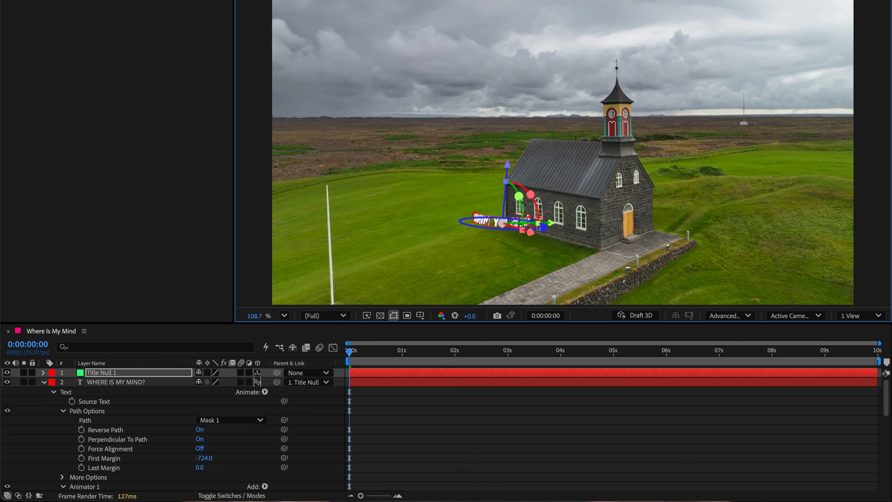
- Scale the null to 470% and reposition it so the text ring surrounds the church across the shot
key("s")
left_click_drag(212, 382, 266, 382)
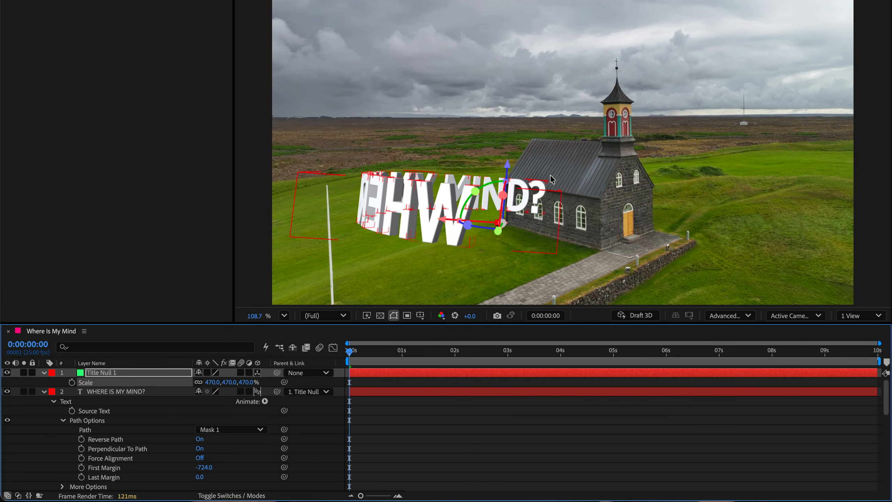
left_click_drag(486, 187, 493, 185)
left_click_drag(442, 228, 486, 229)
left_click_drag(385, 353, 786, 330)
left_click_drag(535, 193, 531, 199)
left_click_drag(785, 353, 349, 362)
- Shift the text along its path by setting First Margin to -1778, checking it across the timeline
mouse_move(206, 458)
left_mouse_down()
mouse_move(355, 447)
mouse_move(192, 449)
mouse_move(217, 448)
left_mouse_up()
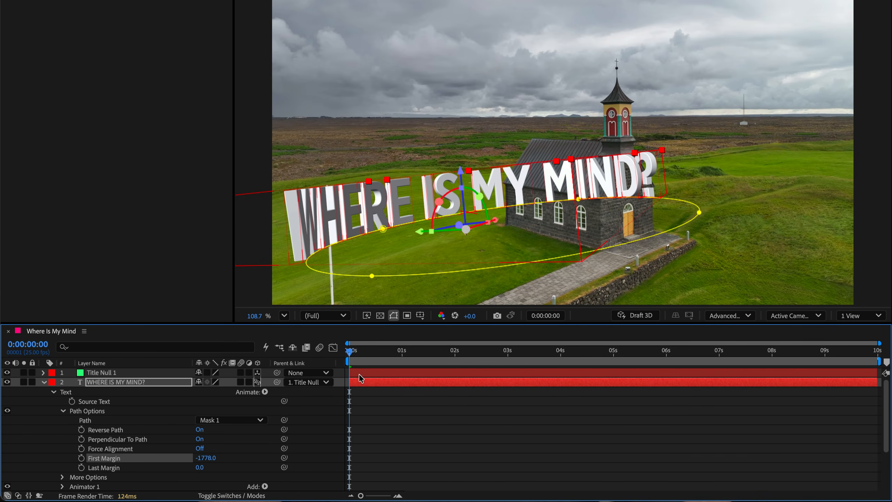
left_click_drag(402, 346, 508, 338)
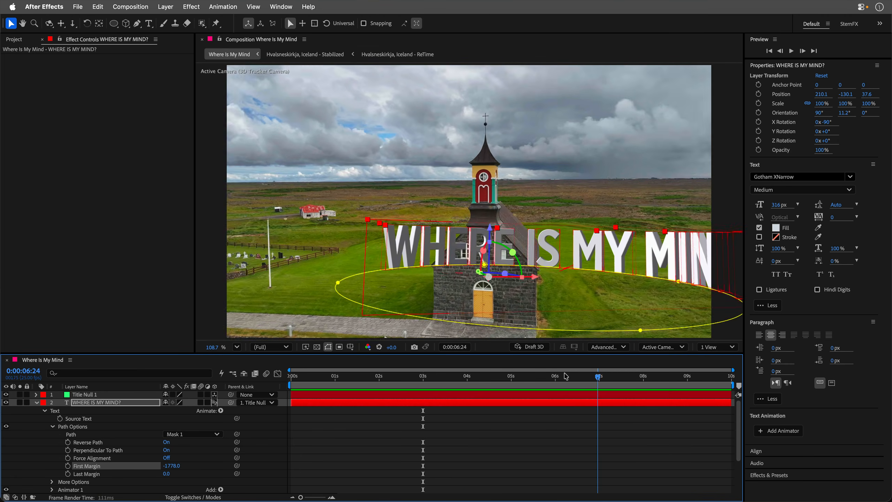
left_click_drag(566, 377, 288, 376)
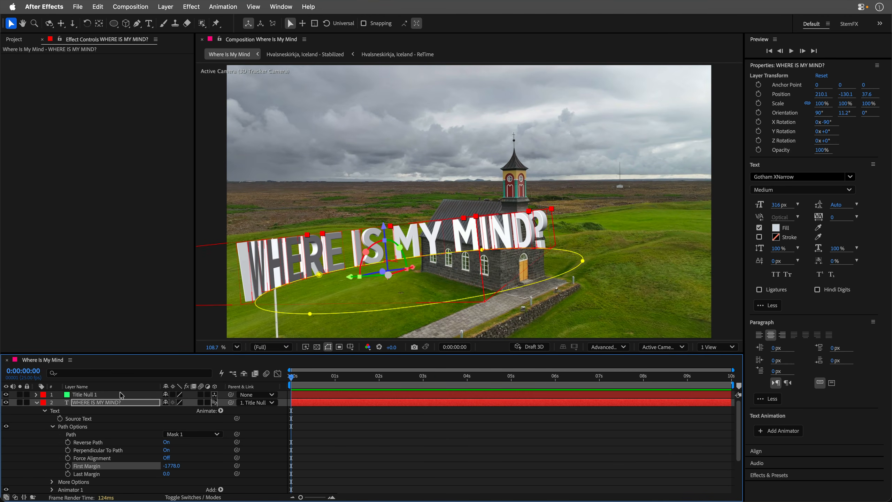
- Select a group of ground track points beside the church in the footage's 3D Camera Tracker
left_click(37, 403)
left_click(99, 441)
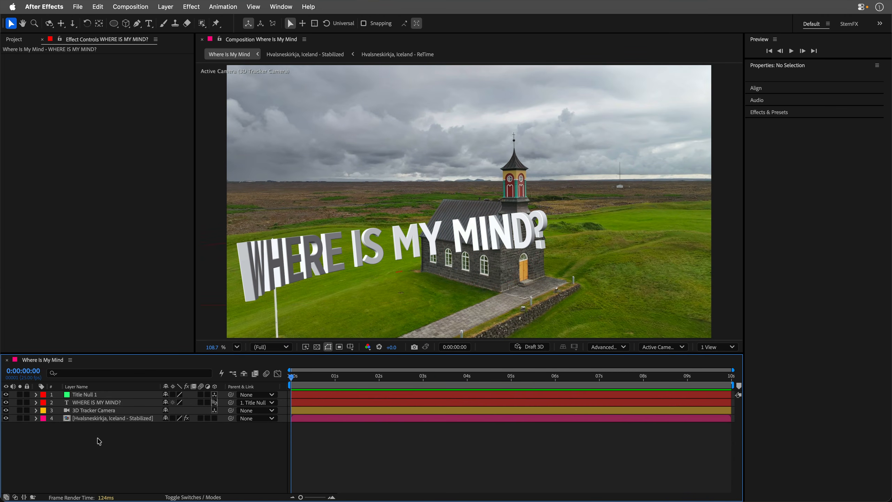
left_click(95, 419)
key("space")
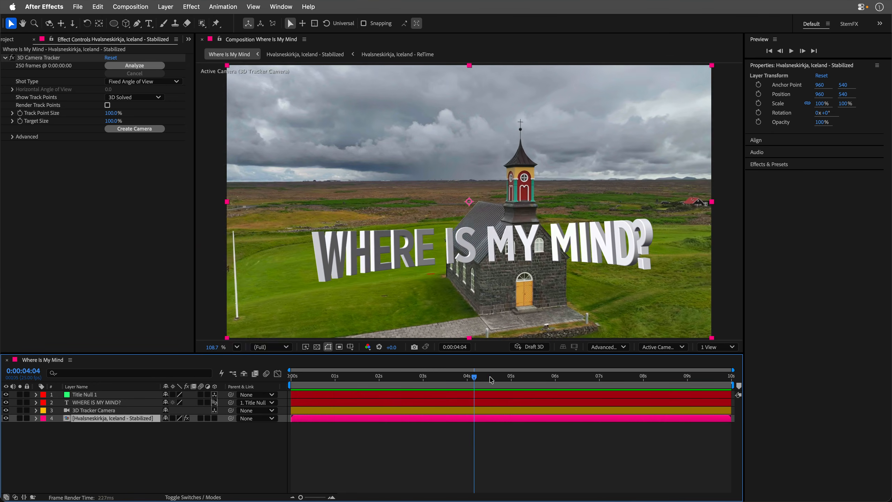
left_click(42, 58)
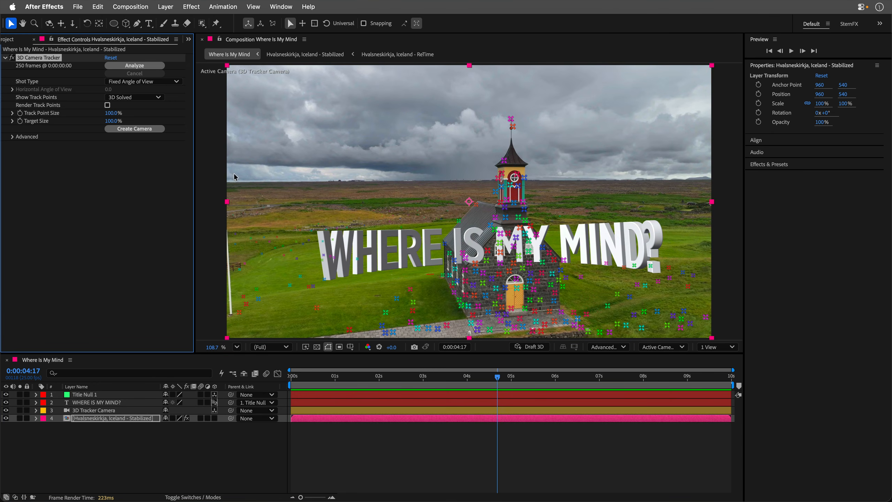
left_click(348, 243)
mouse_move(274, 248)
left_mouse_down()
mouse_move(254, 283)
mouse_move(326, 295)
mouse_move(447, 245)
left_mouse_up()
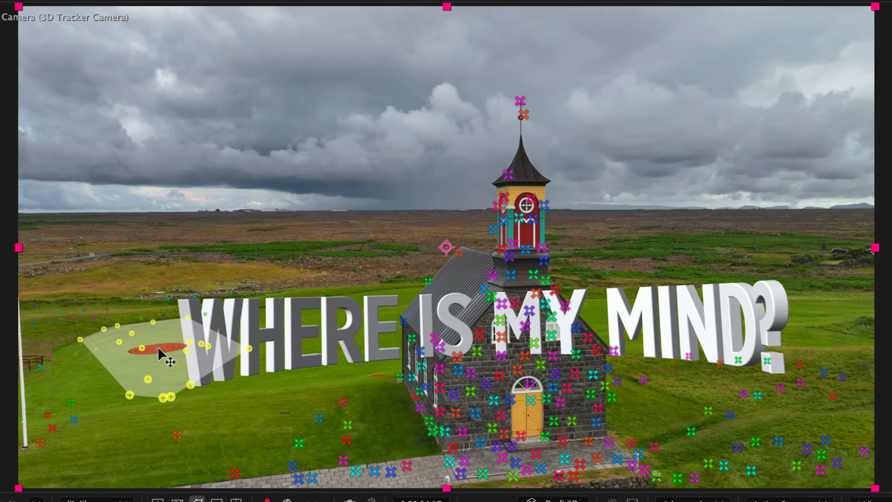
left_click_drag(308, 266, 434, 275)
left_click_drag(377, 386, 297, 400)
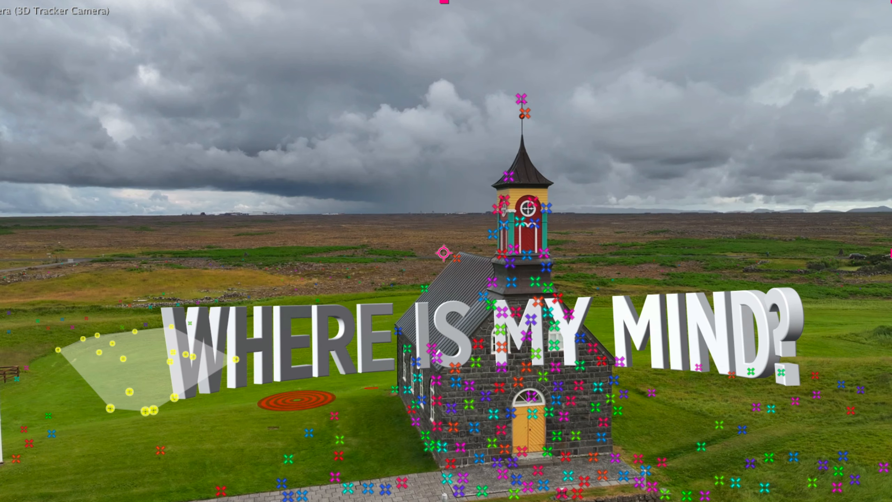
- Enlarge the tracker target to cover the ground around the church and create a shadow catcher, camera and light
left_click_drag(0, 78, 376, 39)
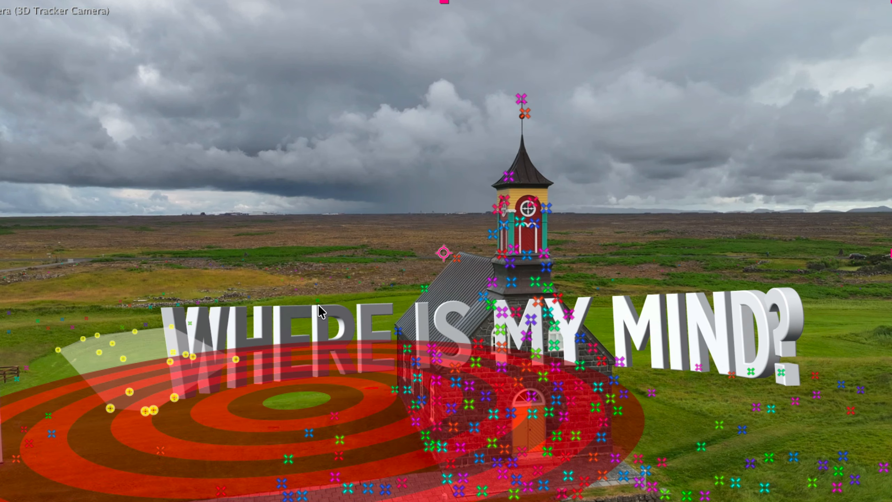
left_click_drag(305, 399, 451, 378)
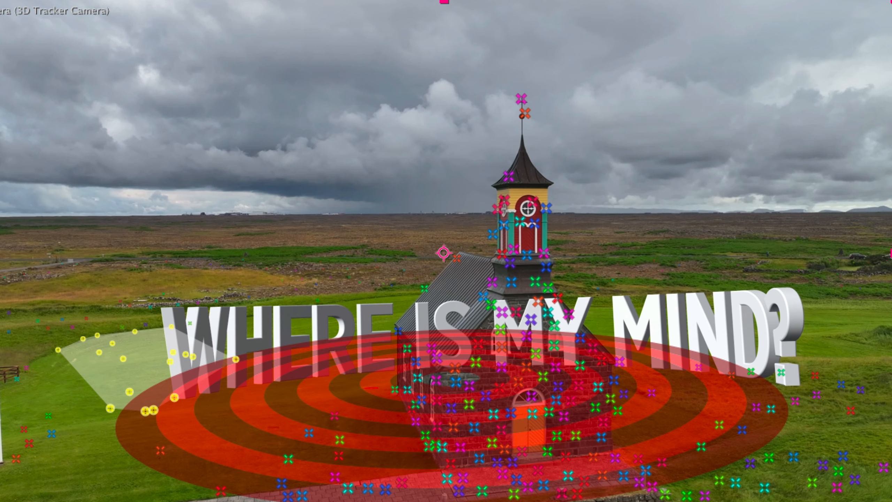
left_click_drag(0, 44, 13, 44)
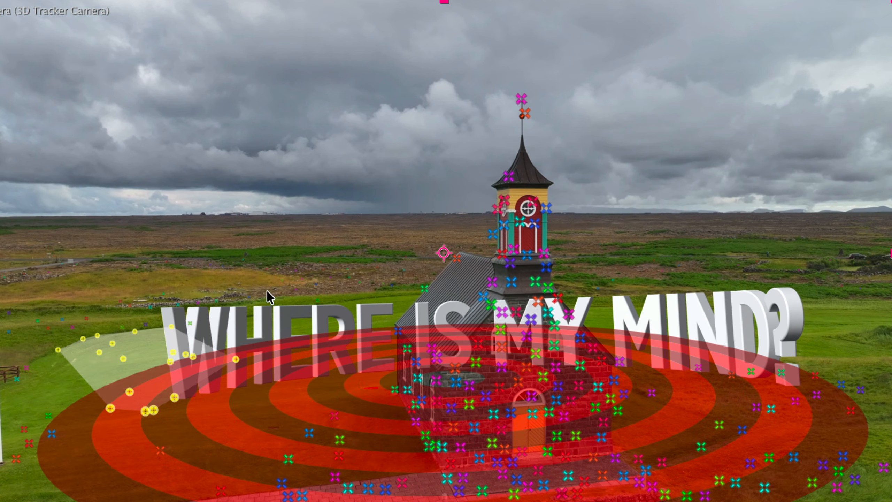
right_click(446, 389)
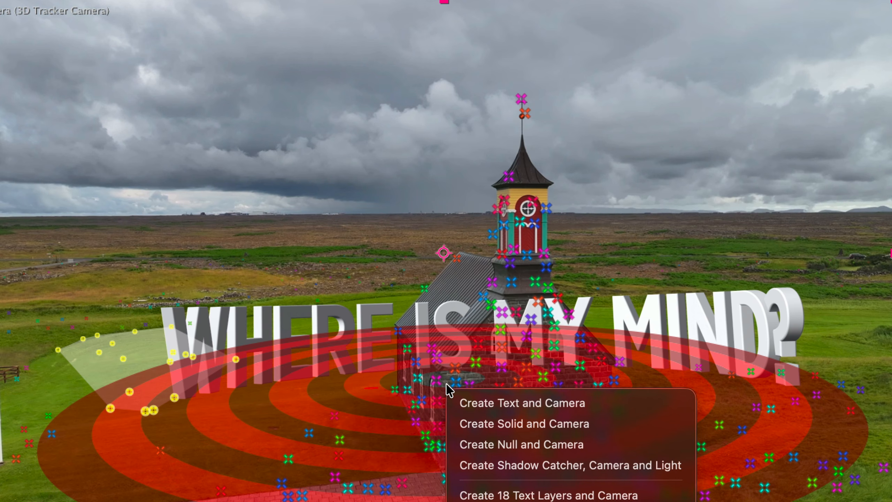
left_click(468, 466)
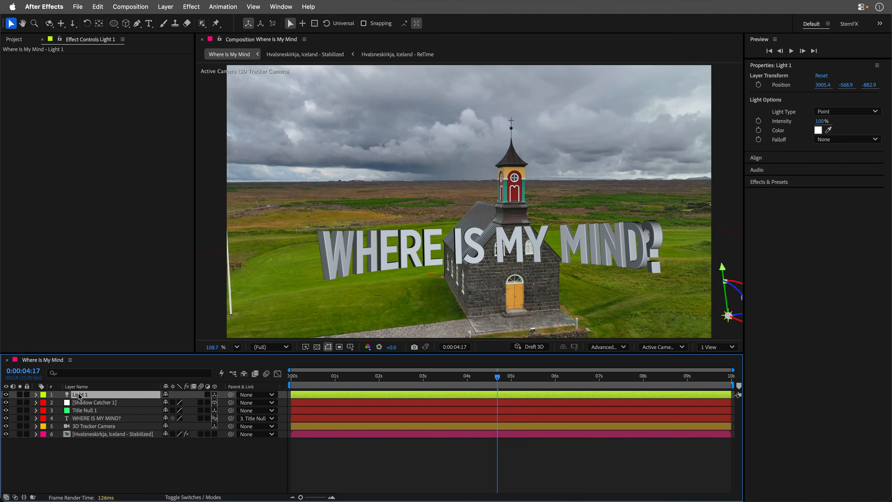
- Make Light 1 an Environment light with Casts Shadows off and the Stabilized footage as its source
double_click(82, 395)
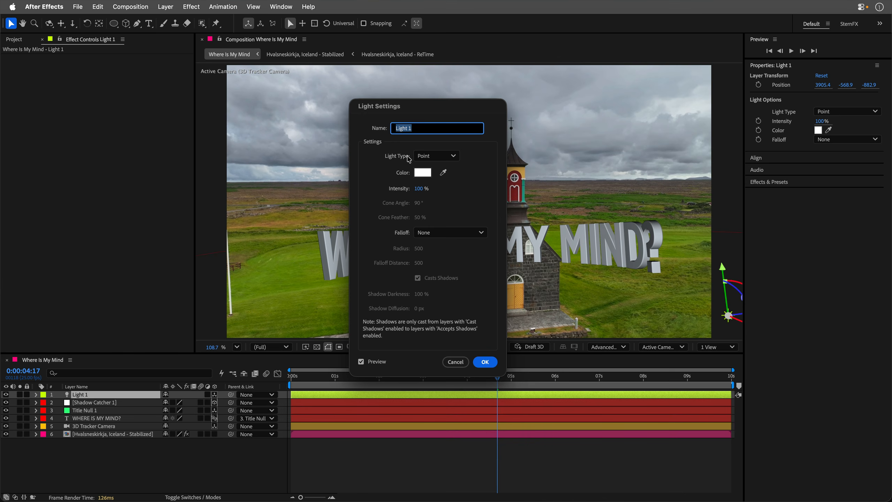
left_click(437, 156)
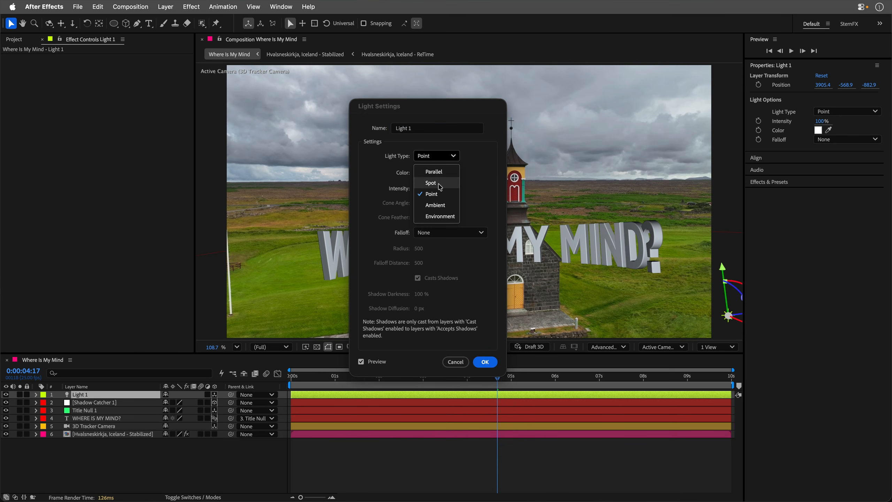
left_click(441, 217)
left_click(432, 279)
left_click_drag(429, 109, 200, 108)
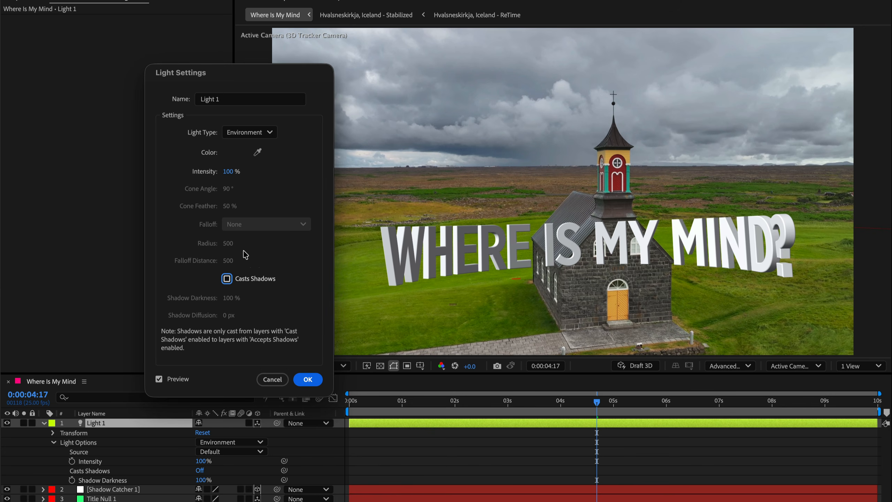
left_click(307, 378)
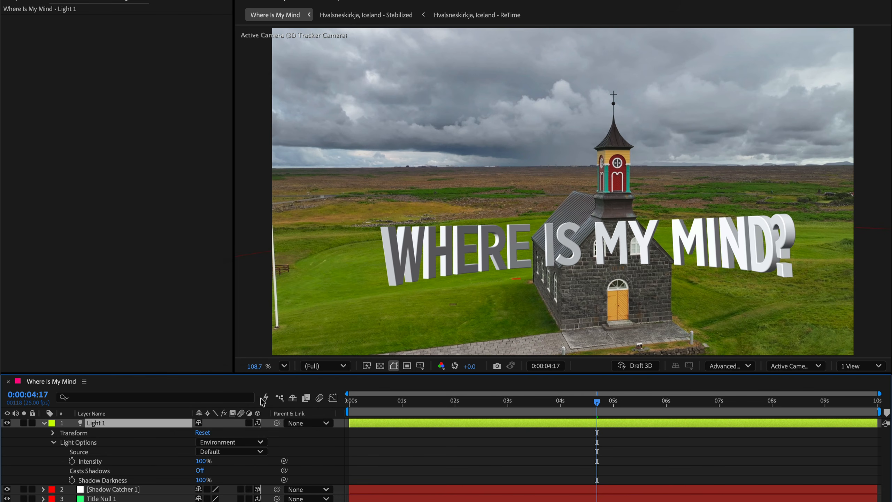
left_click(221, 452)
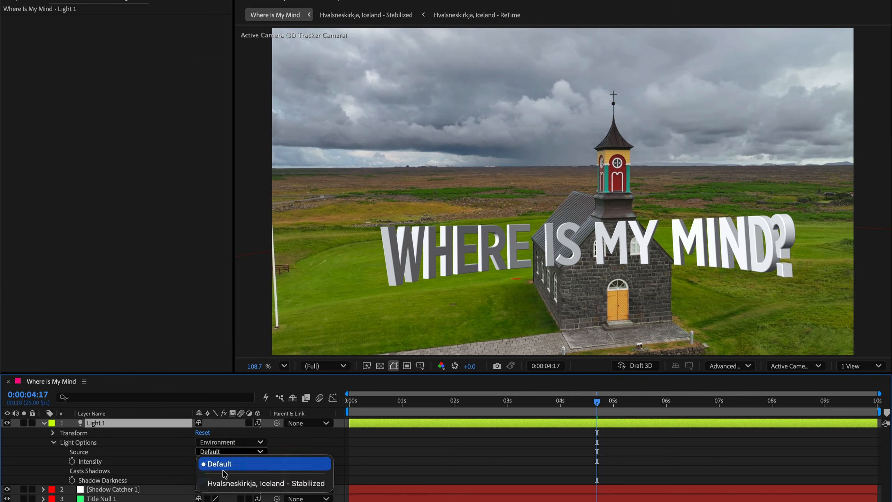
left_click(243, 485)
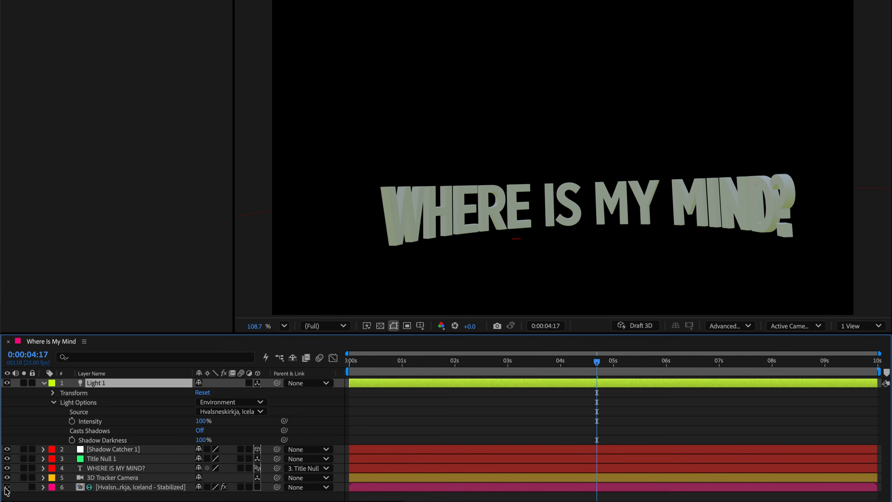
- Duplicate the stabilized footage layer and turn on the duplicate's visibility
left_click(118, 489)
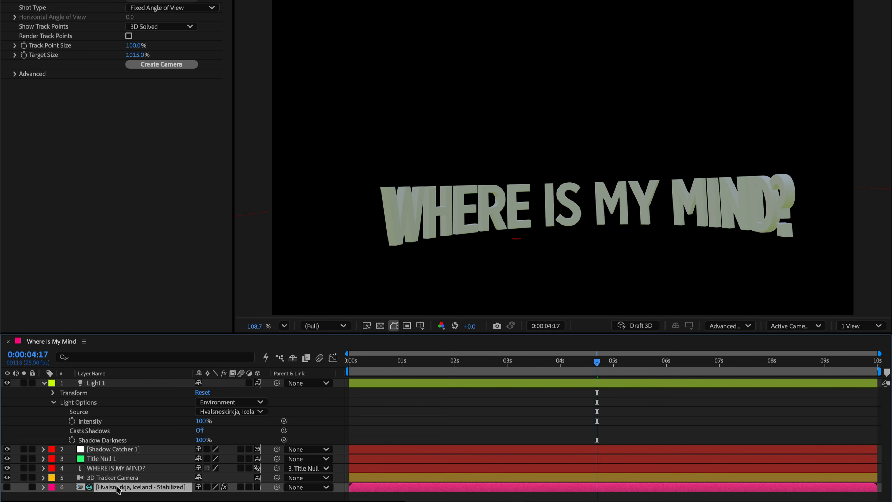
key("ctrl+d")
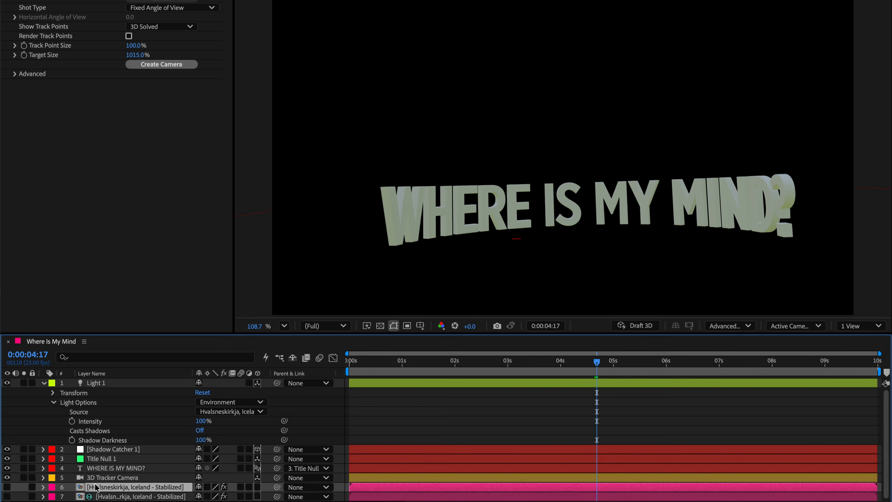
left_click(7, 487)
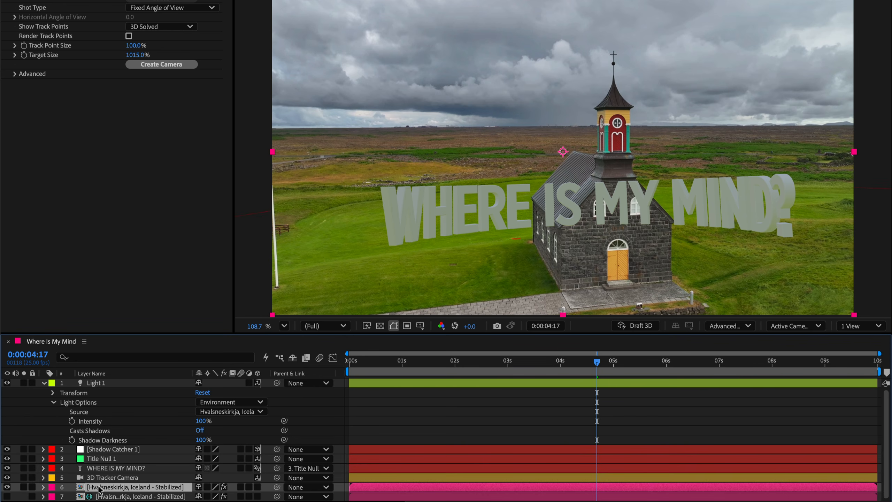
- Rotate Light 1 to about 150° on X and set its intensity to 70%
left_click(99, 383)
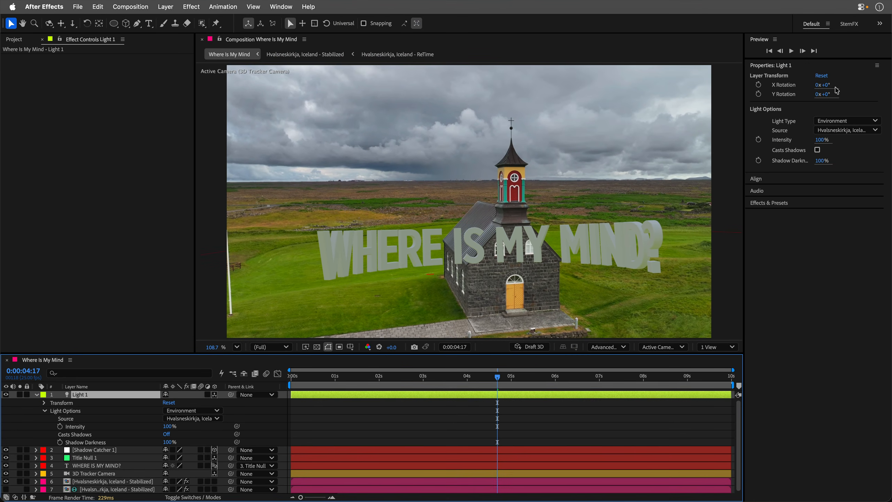
left_click_drag(827, 87, 849, 96)
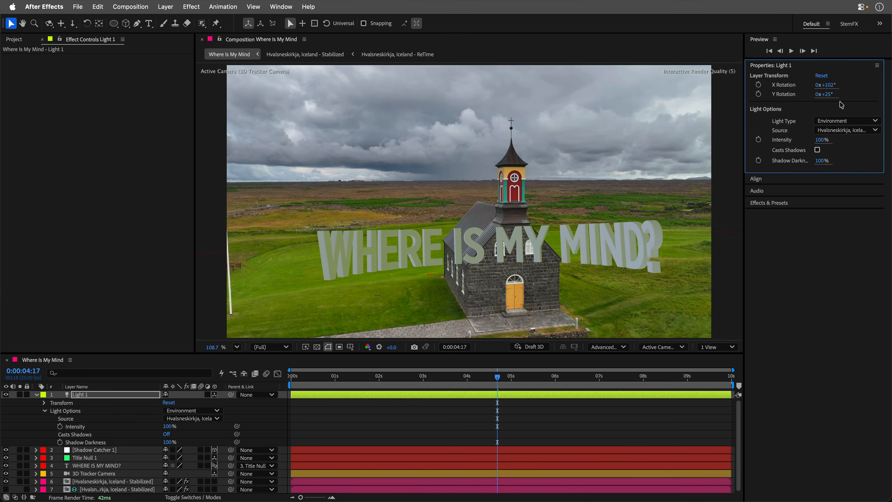
left_click(820, 139)
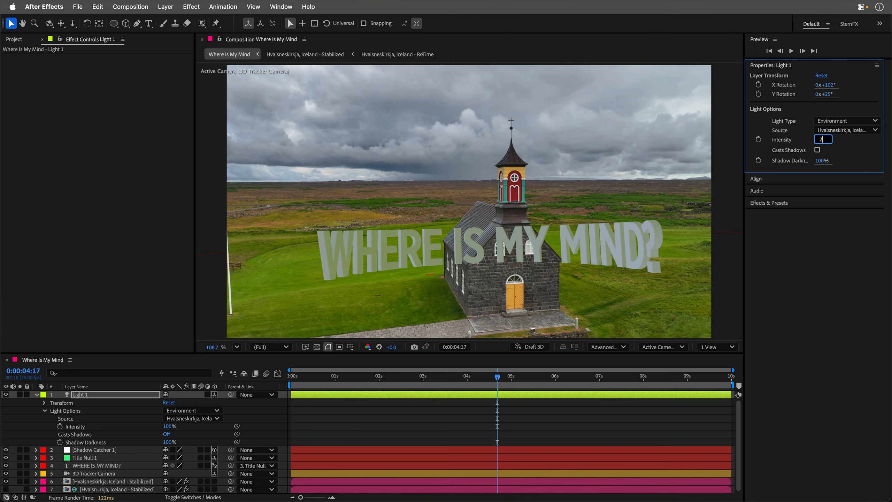
key("Return")
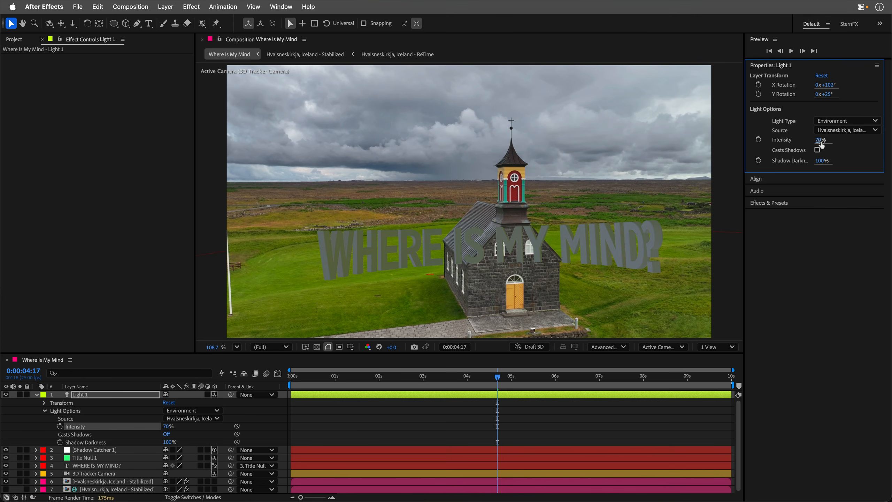
left_click_drag(831, 88, 852, 85)
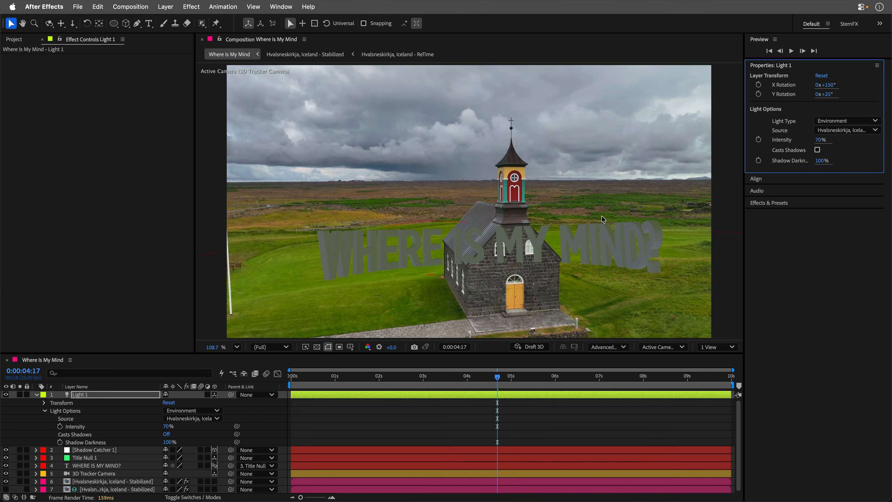
left_click_drag(830, 96, 780, 98)
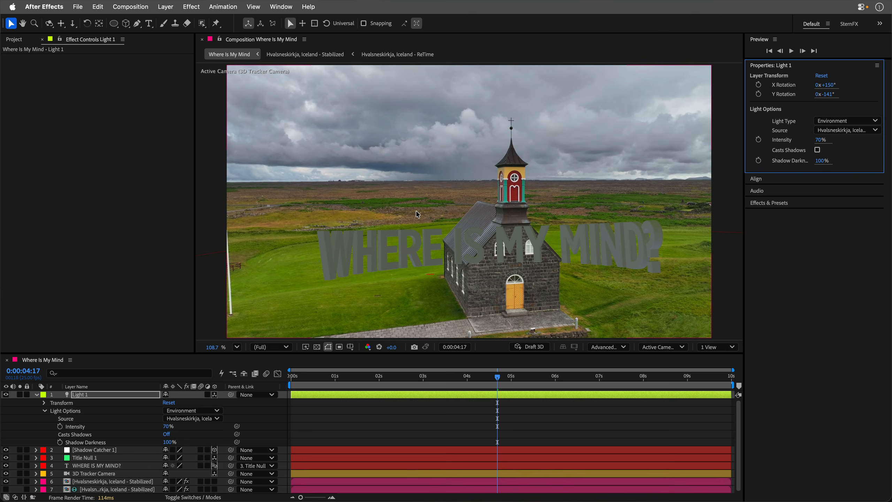
- Set the text layer's Specular Intensity to 70% in its Material Options
left_click(36, 466)
scroll(37, 468, "down", 5)
left_click(44, 466)
left_click_drag(168, 452, 199, 450)
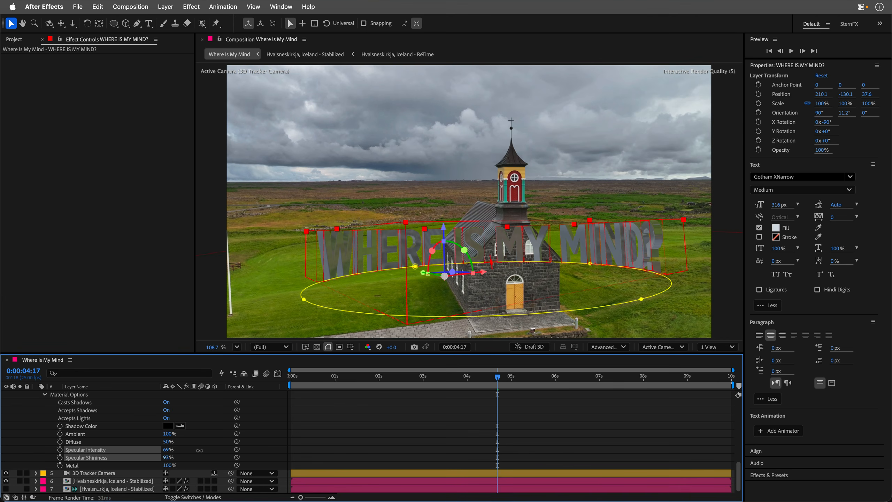
mouse_move(497, 378)
left_mouse_down()
mouse_move(370, 378)
mouse_move(504, 379)
left_mouse_up()
left_click(168, 450)
type("70")
key("Tab")
key("Return")
- Collapse the layers and scrub the timeline to review the lit text
scroll(51, 435, "up", 10)
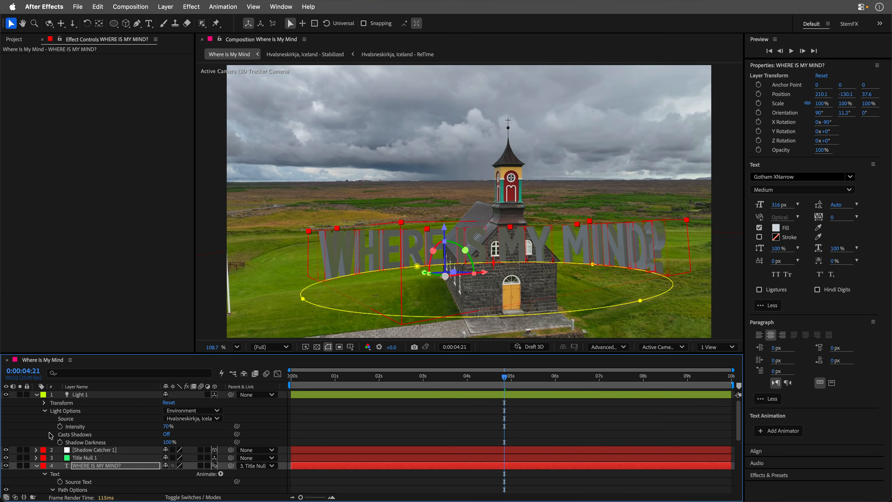
left_click(37, 395)
left_click(36, 418)
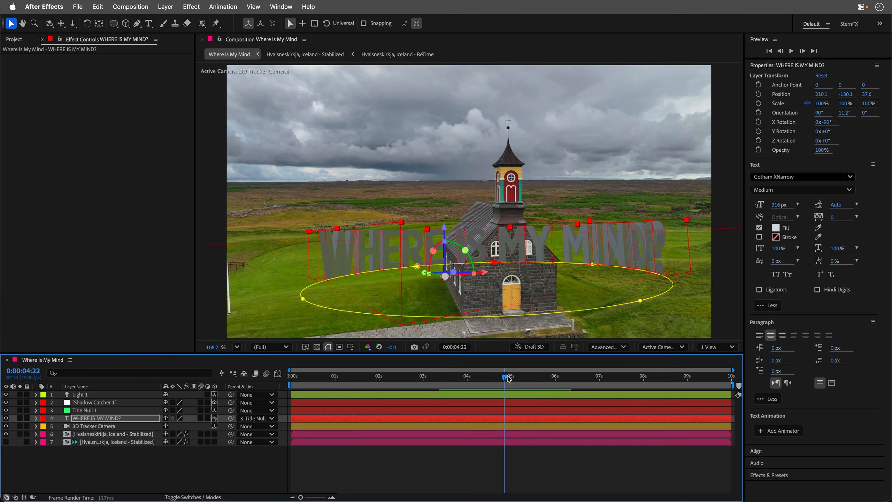
left_click_drag(508, 379, 395, 382)
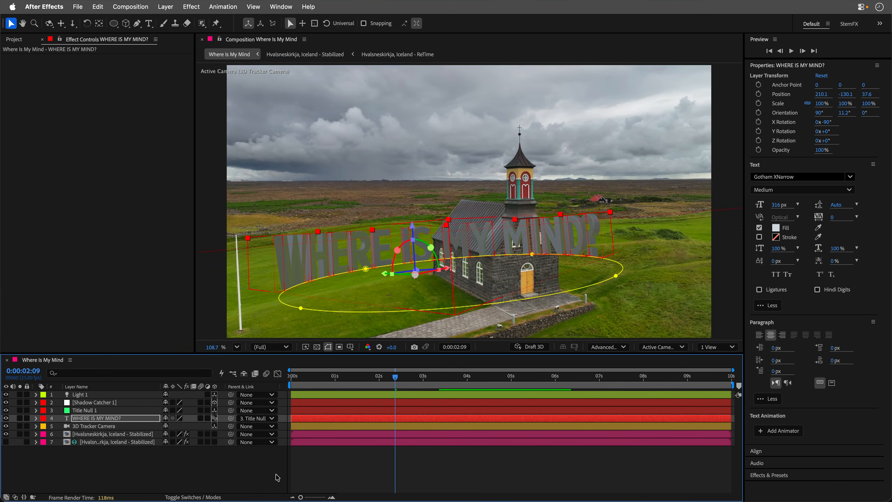
- Add a new Spot light with Casts Shadows enabled
left_click(269, 476)
left_click_drag(390, 382, 528, 382)
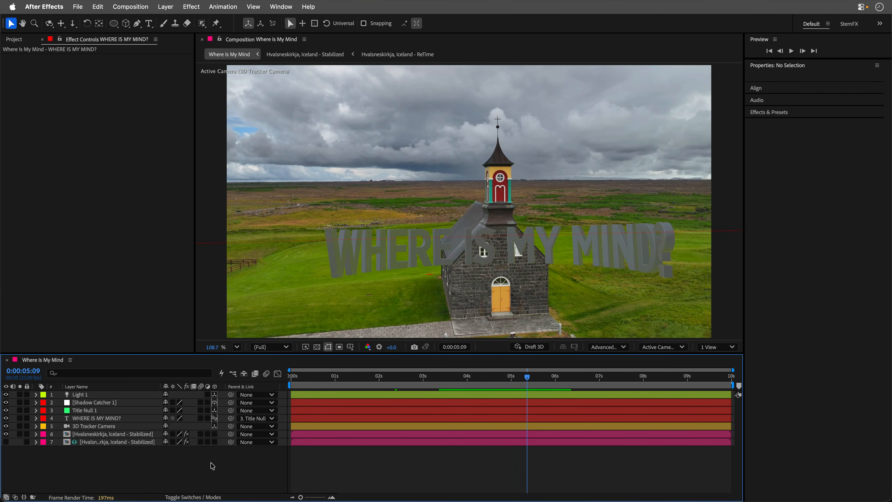
key("super+alt+shift+l")
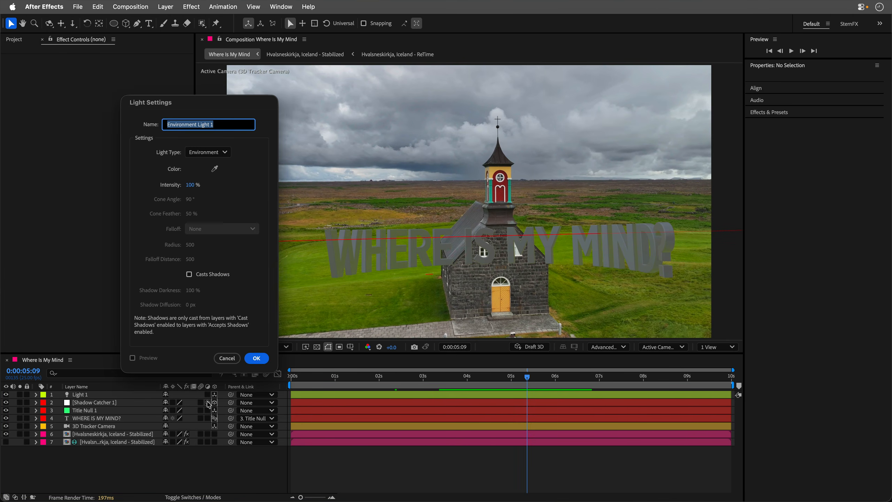
left_click(208, 152)
left_click(210, 179)
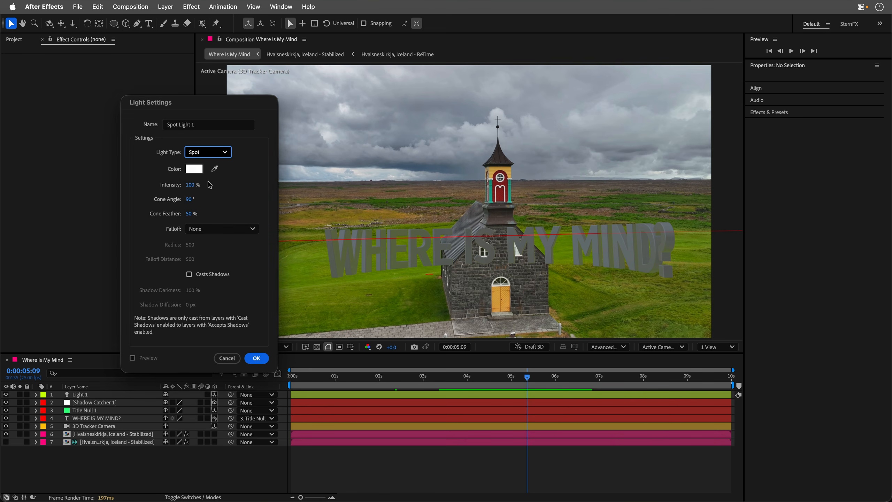
left_click(204, 276)
left_click(245, 360)
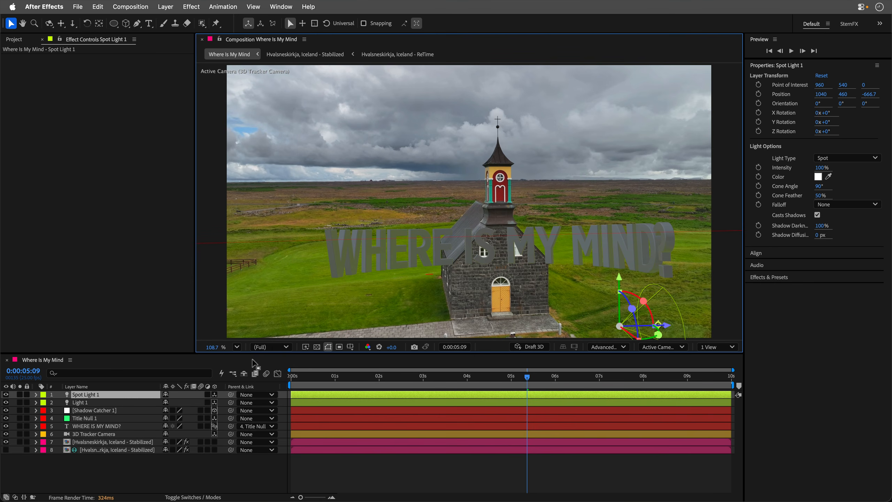
- Move the spot light high up and away, above and behind the church and text
left_click_drag(658, 329, 657, 133)
left_click_drag(596, 180, 632, 81)
scroll(598, 136, "down", 3)
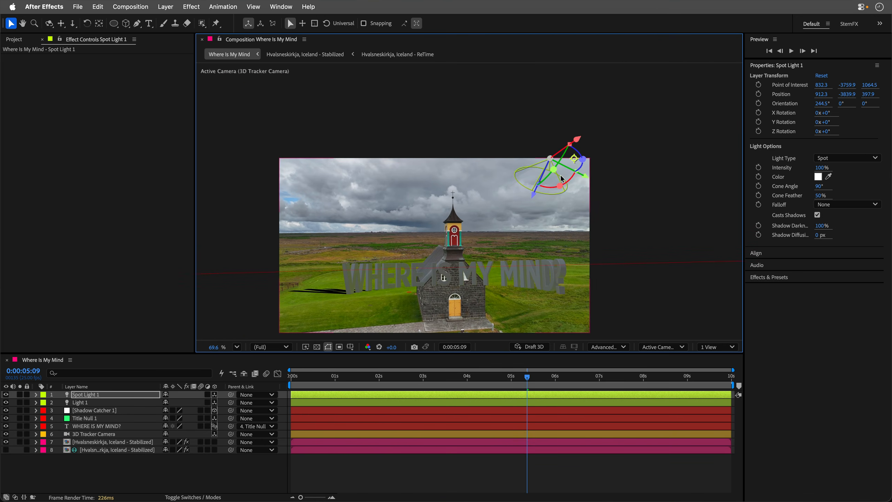
left_click_drag(584, 171, 660, 40)
- Set the spot light's intensity to 162%, shadow darkness to 47% and shadow diffusion to 55 px
left_click_drag(823, 230, 796, 231)
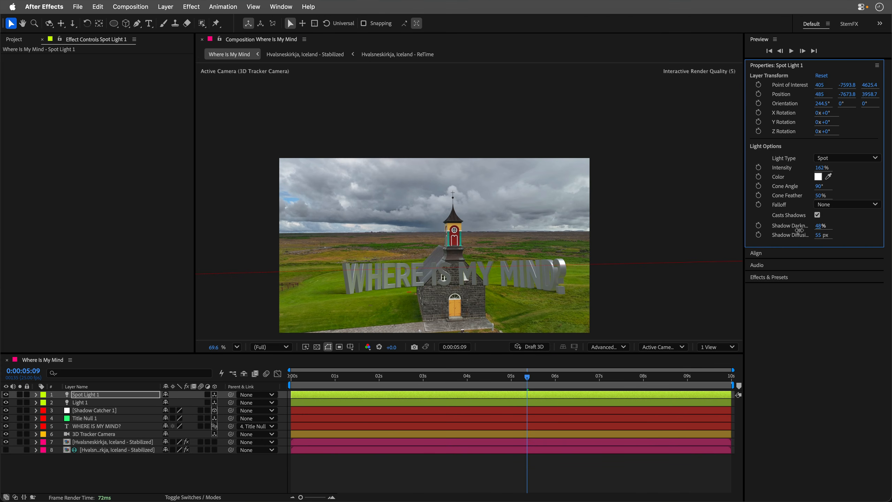
scroll(372, 324, "up", 3)
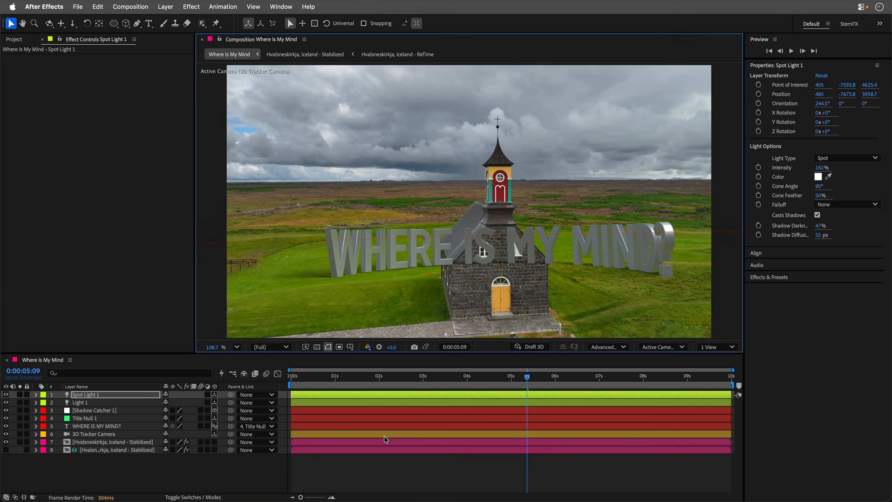
- Scrub the timeline to review the text's shadows across the shot
left_click_drag(511, 383, 608, 384)
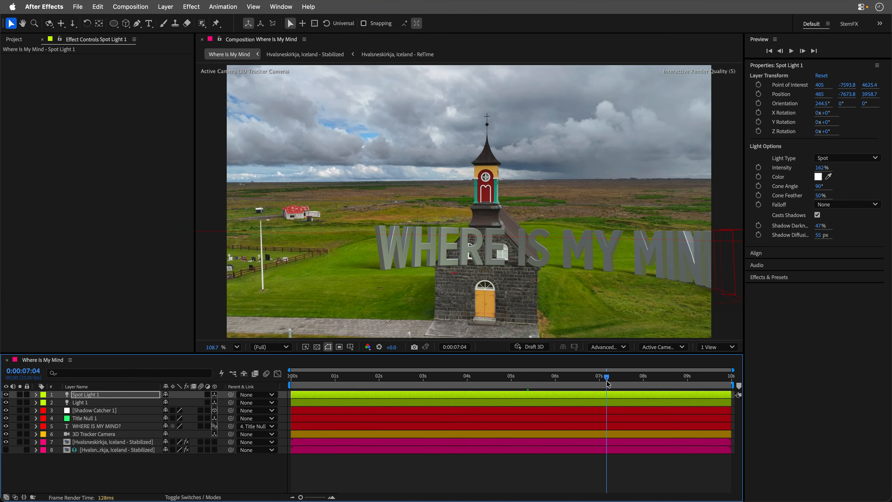
left_click(178, 482)
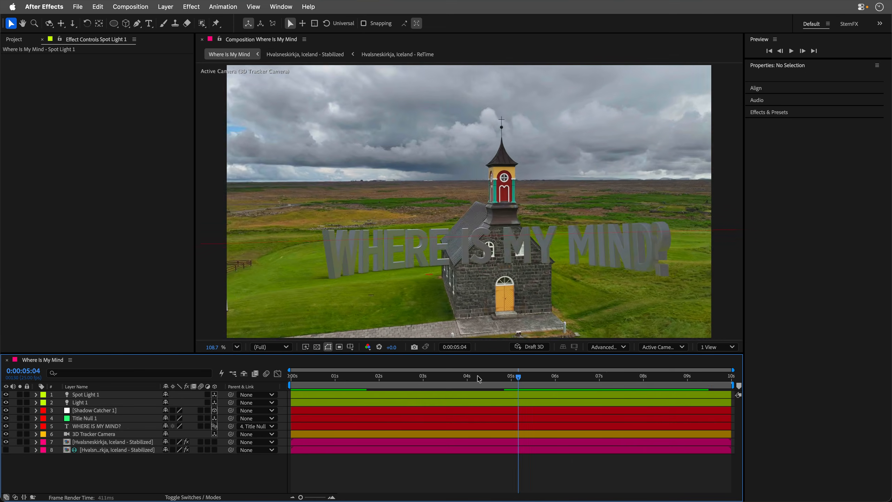
left_click_drag(479, 379, 289, 343)
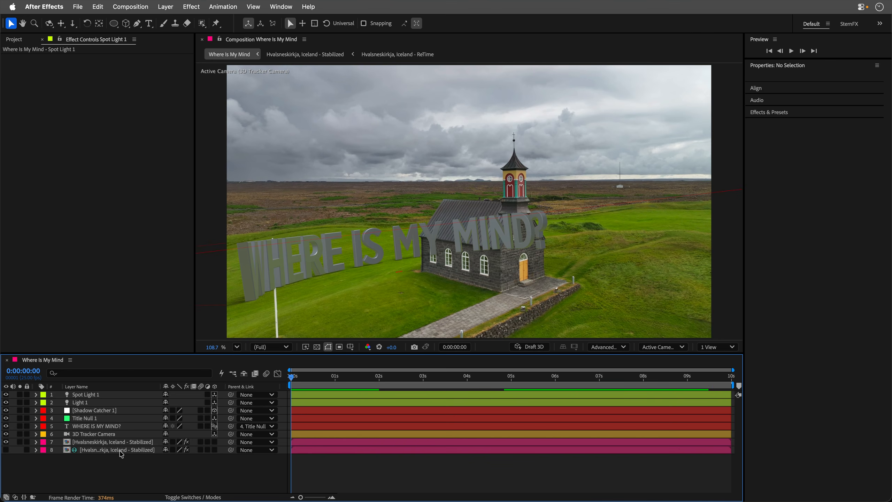
- Duplicate the stabilized footage layer to the top of the stack and remove its 3D Camera Tracker effect
left_click(109, 444)
key("ctrl+d")
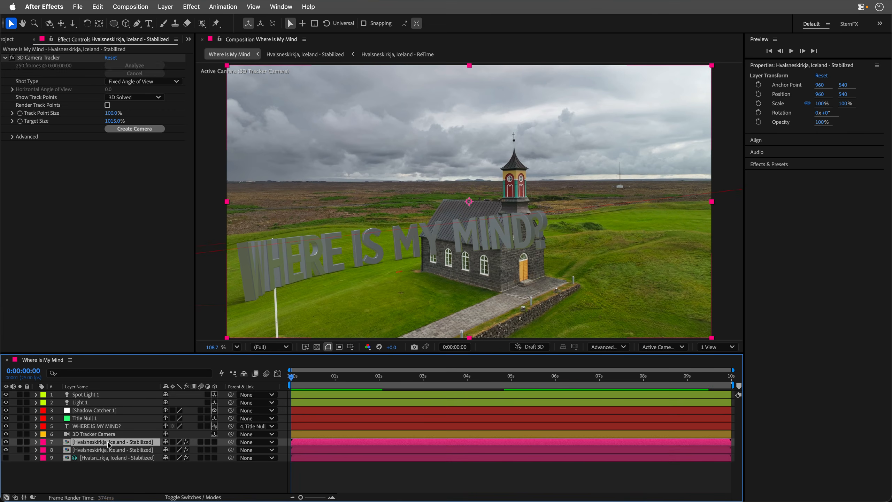
left_click_drag(109, 443, 112, 391)
left_click(39, 58)
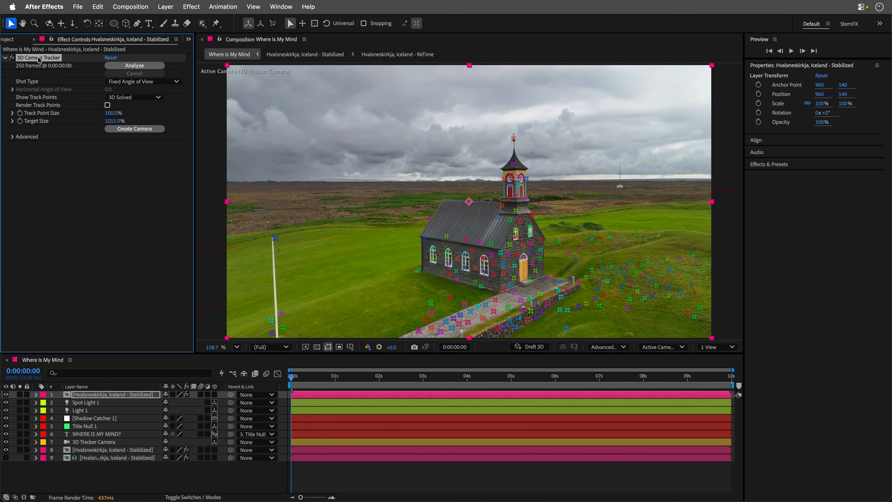
key("Delete")
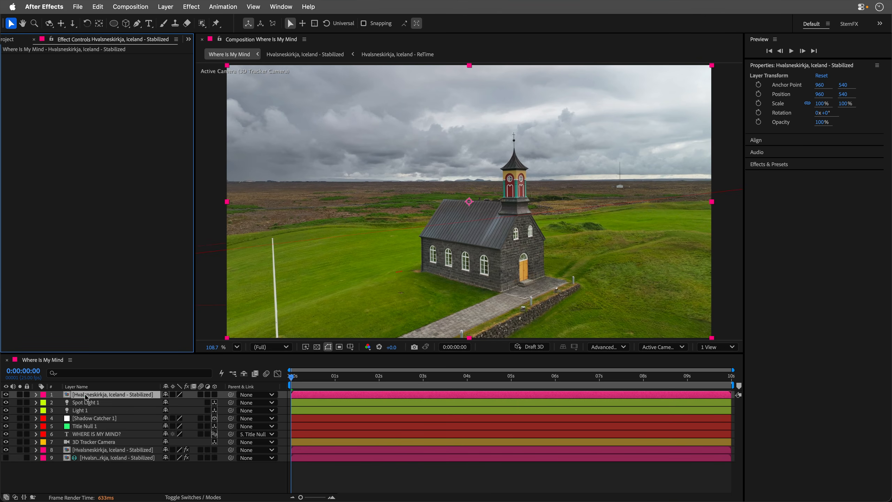
- Open the top footage layer and select the church and the flagpole with the Object Matte tool
double_click(71, 395)
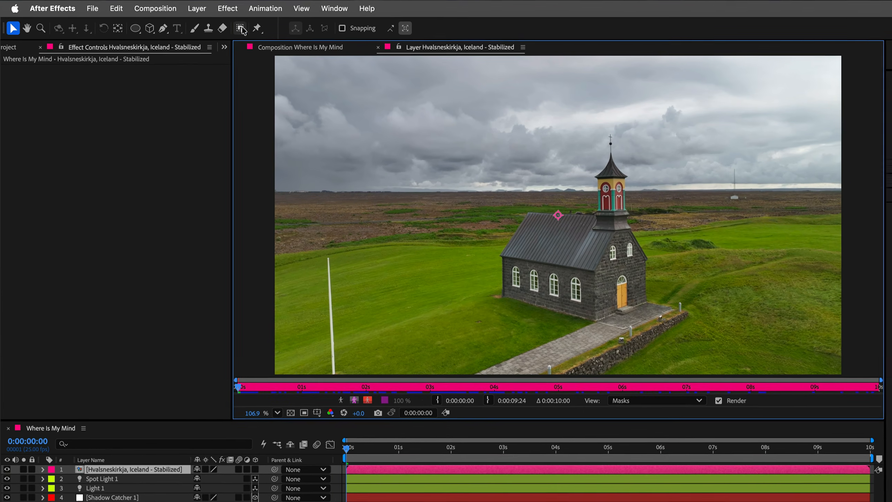
left_click(203, 23)
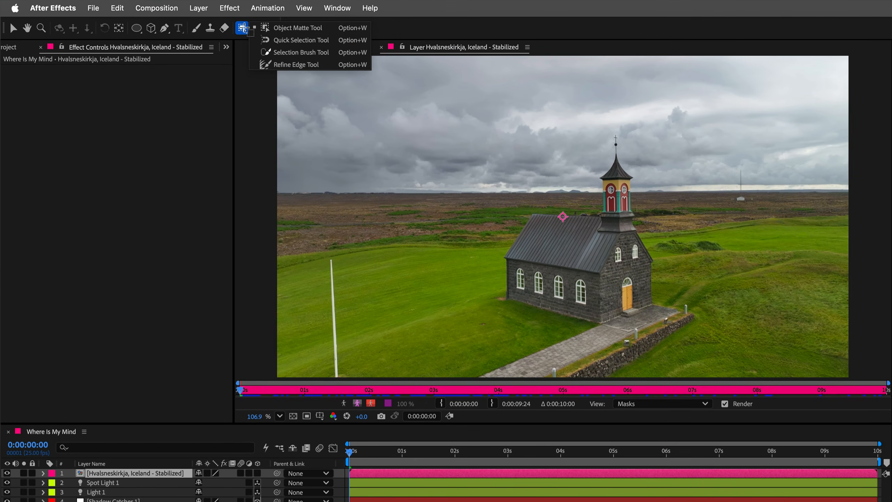
left_click(284, 30)
left_click(590, 264)
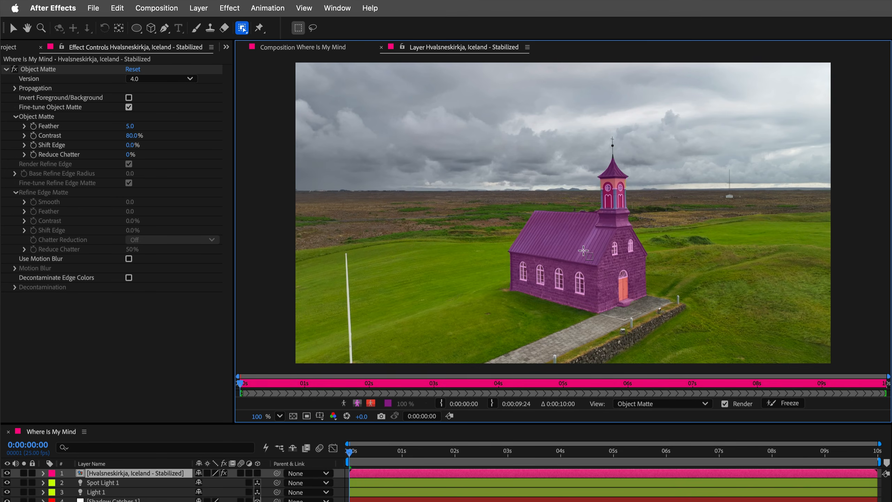
left_click_drag(340, 245, 359, 366)
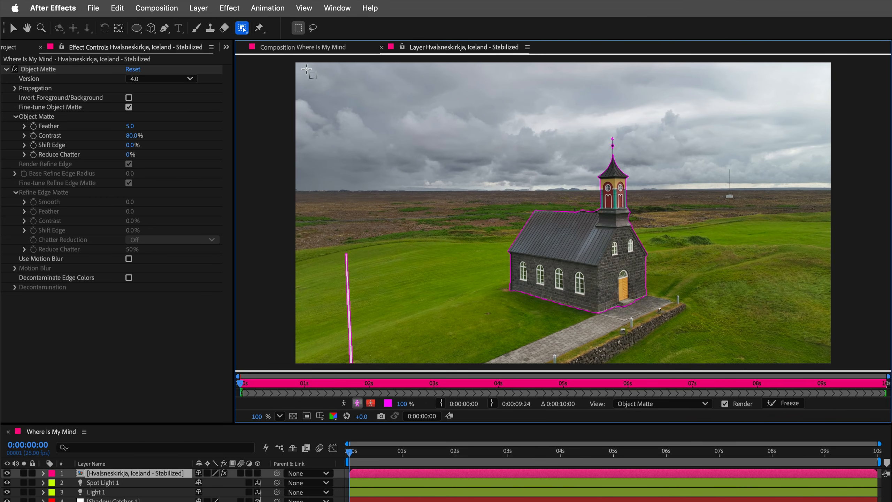
- Refine the church matte with the Selection Brush beside its wall and propagate it through the clip
left_click_drag(246, 29, 269, 51)
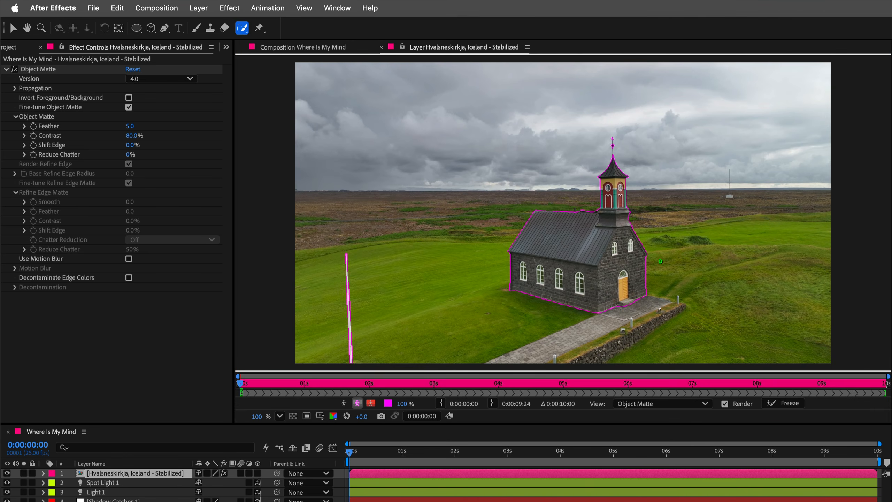
left_click(658, 262)
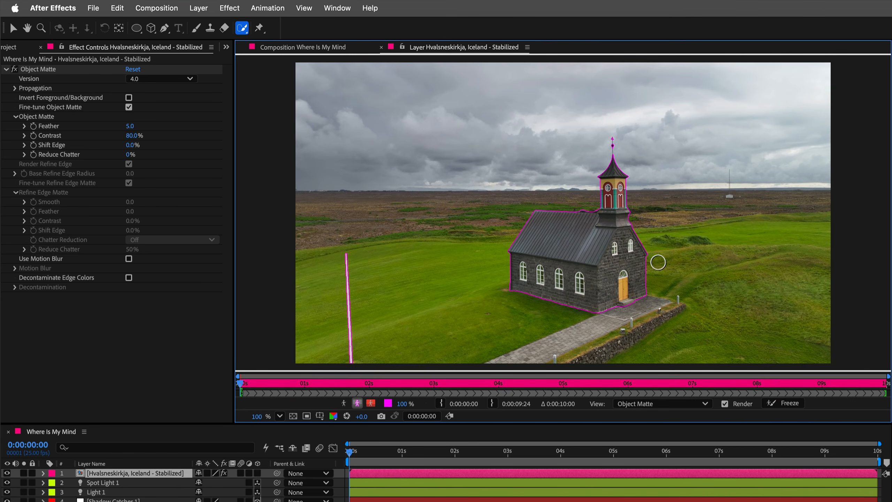
mouse_move(648, 257)
left_mouse_down()
mouse_move(715, 251)
mouse_move(684, 264)
mouse_move(644, 262)
mouse_move(692, 257)
mouse_move(649, 267)
left_mouse_up()
key("space")
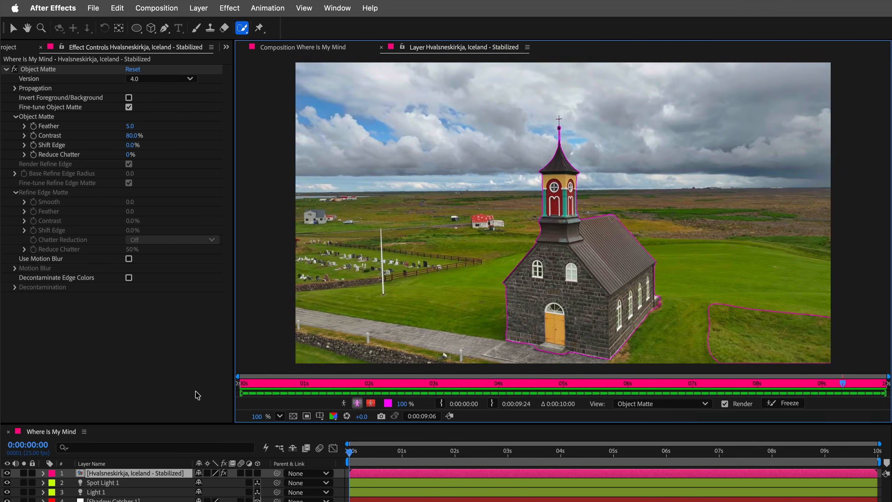
- Freeze the Object Matte propagation, set Reduce Chatter to 100%, and return to the composition
left_click(783, 403)
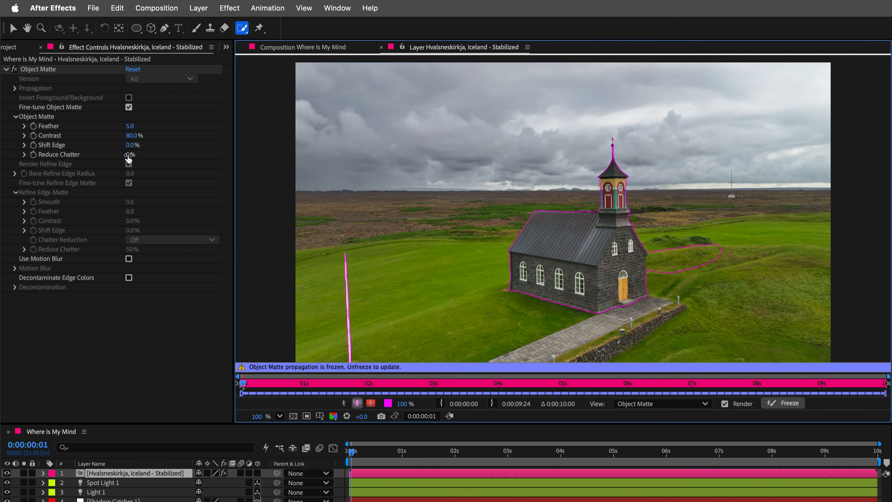
left_click_drag(128, 155, 139, 155)
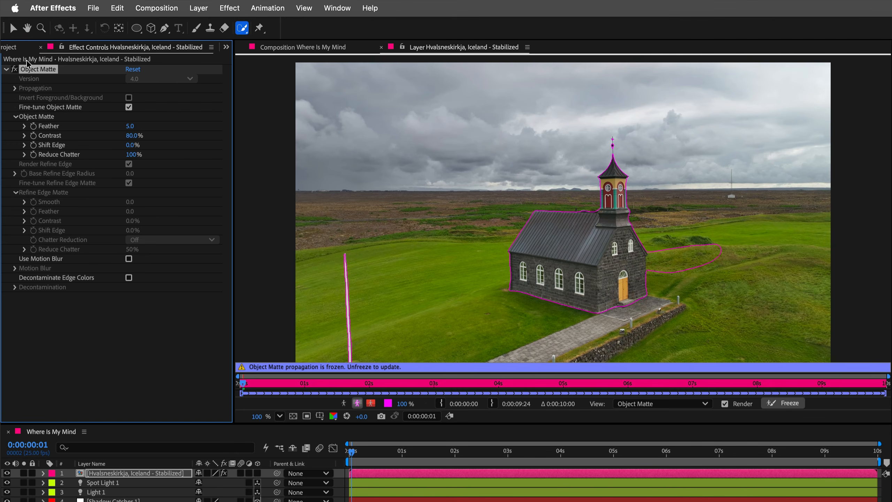
left_click(13, 29)
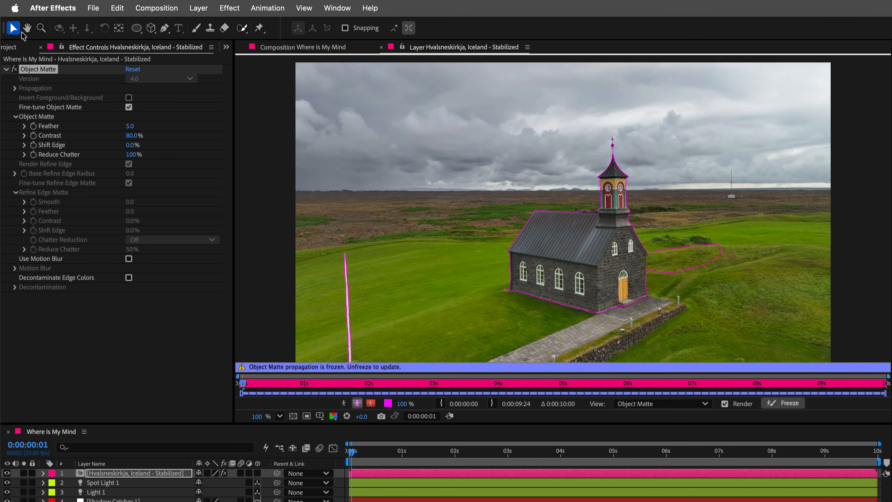
left_click(380, 48)
- Set the text's Path Options First Margin to -1819 at the start of the timeline
left_click_drag(353, 456, 610, 456)
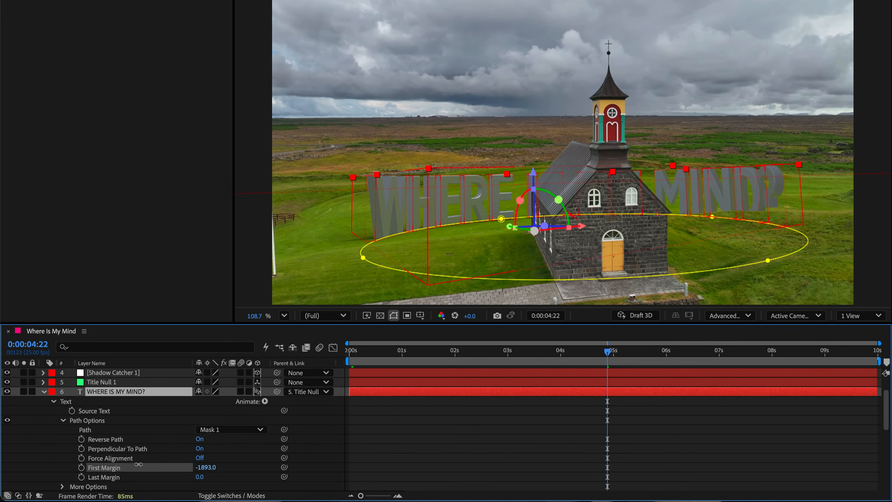
left_click_drag(138, 464, 130, 465)
left_click(349, 353)
left_click_drag(206, 467, 240, 466)
left_click_drag(353, 357, 480, 351)
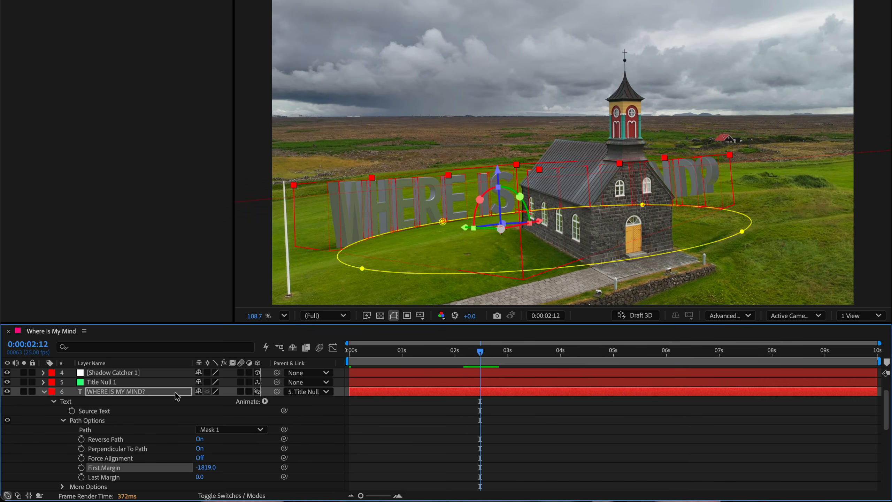
- Add a Side Color animator to the text and sample a dark color from the church spire
left_click(63, 420)
left_click(265, 402)
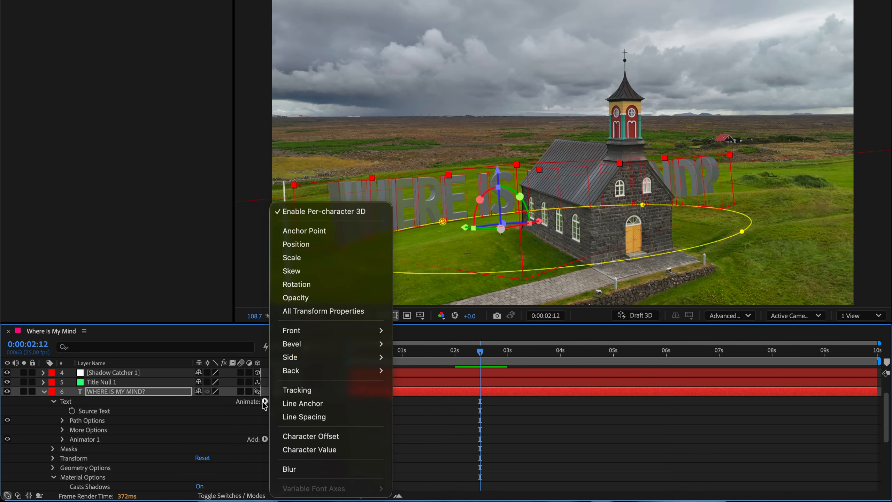
mouse_move(351, 357)
mouse_move(439, 341)
left_click(509, 341)
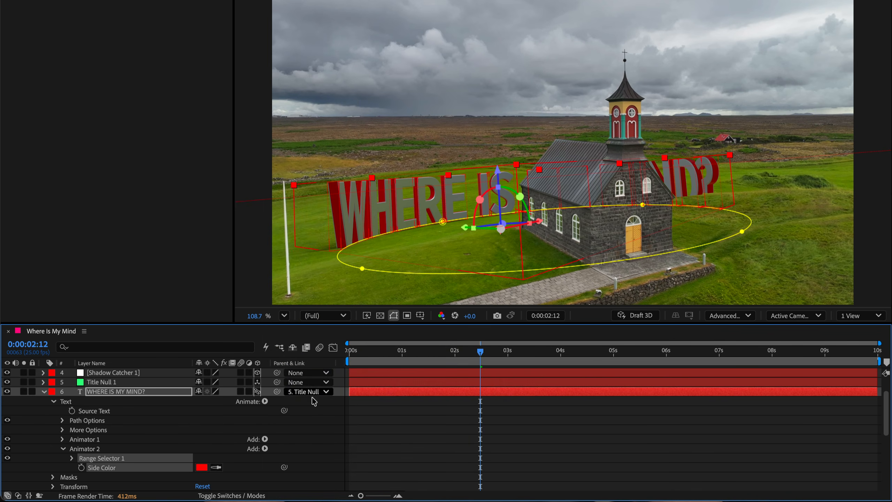
left_click(624, 89)
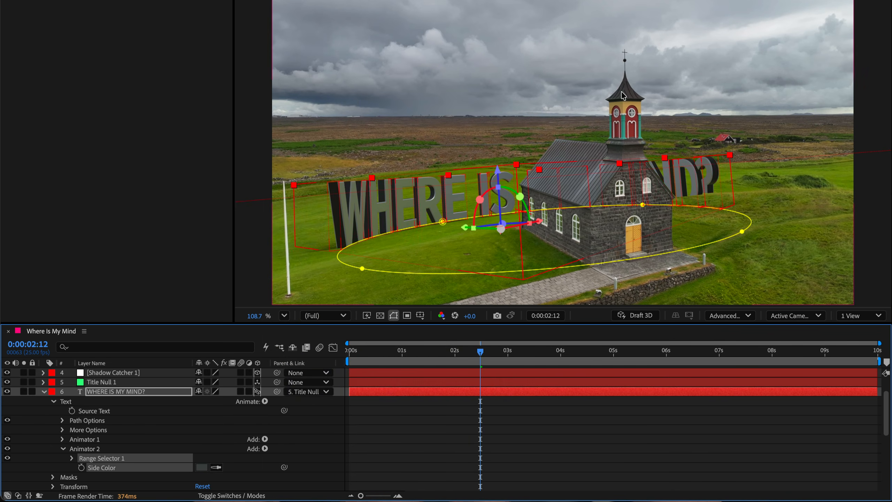
- Scrub to the end of a version with extra 3D models and toggle the windmill model's visibility
left_click_drag(487, 351, 810, 337)
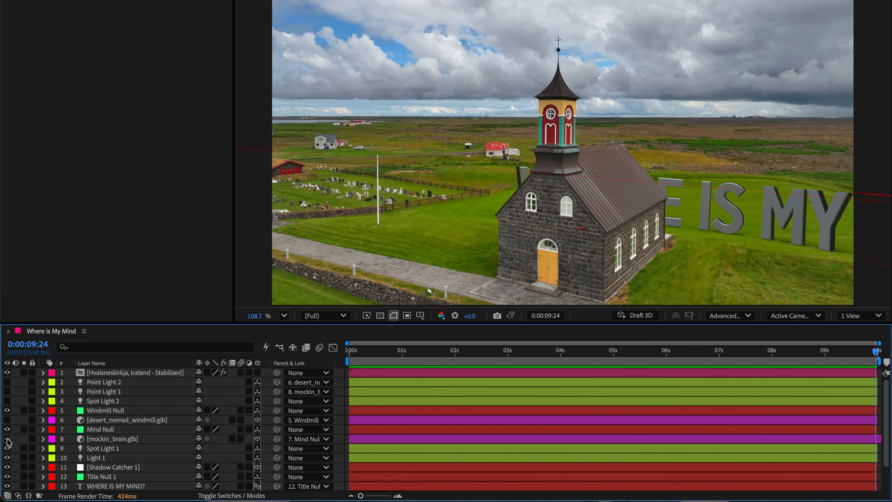
left_click(7, 421)
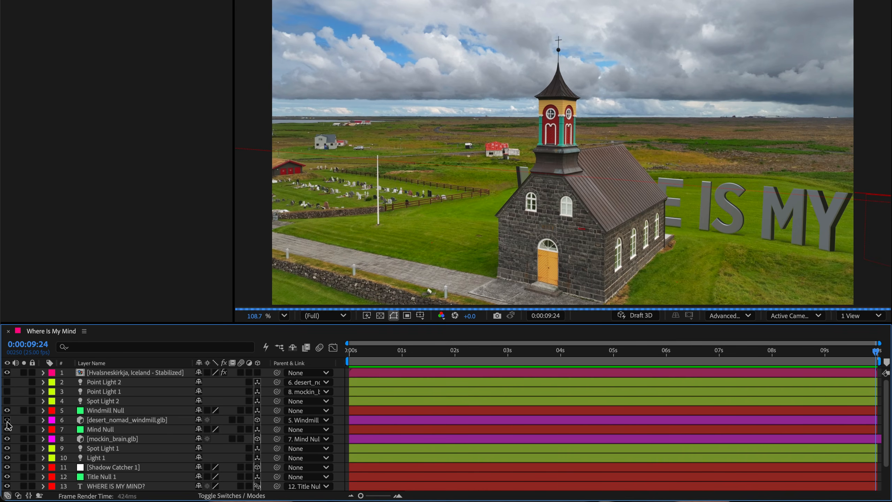
left_click(7, 421)
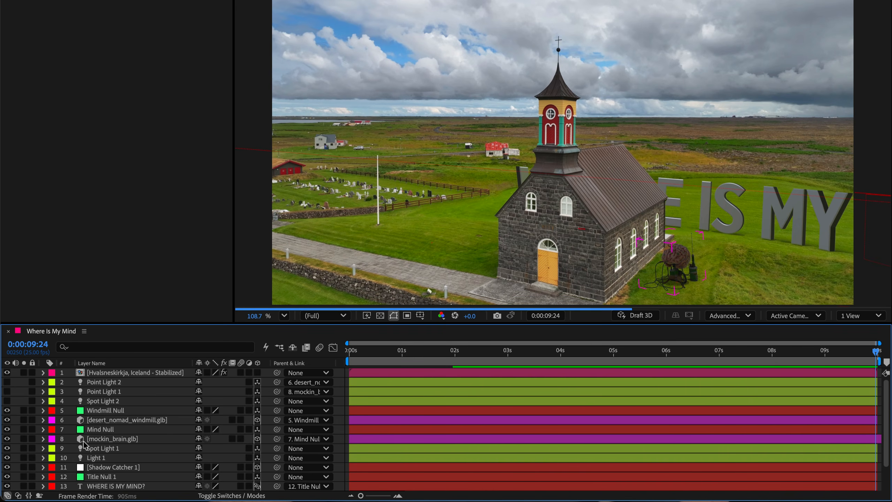
- Select the Mind Null and Windmill Null and nudge the windmill null slightly left
left_click(99, 429)
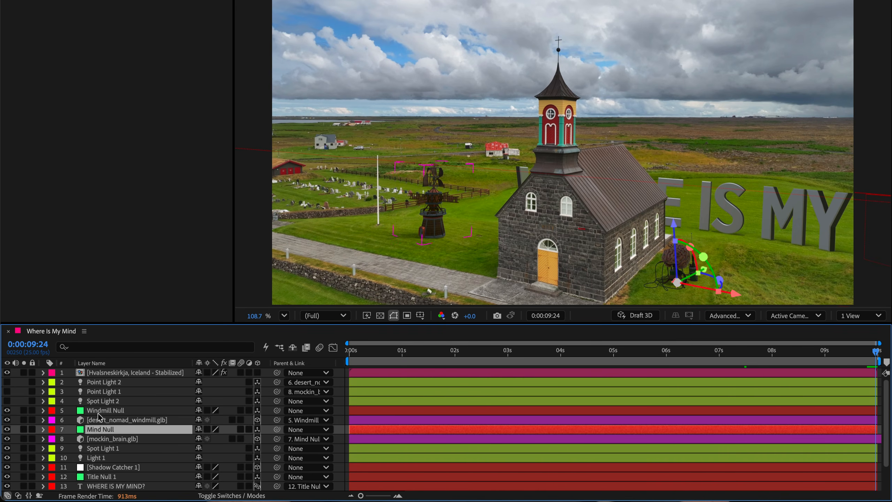
left_click(100, 411)
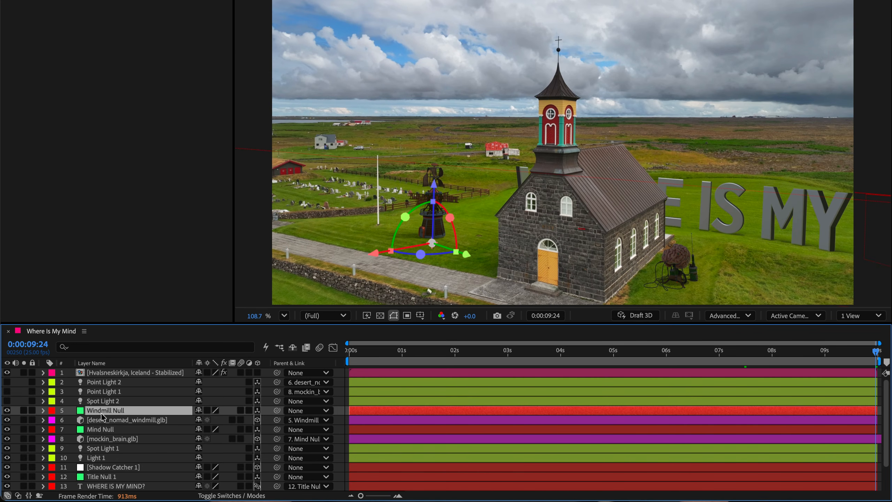
left_click_drag(420, 254, 400, 253)
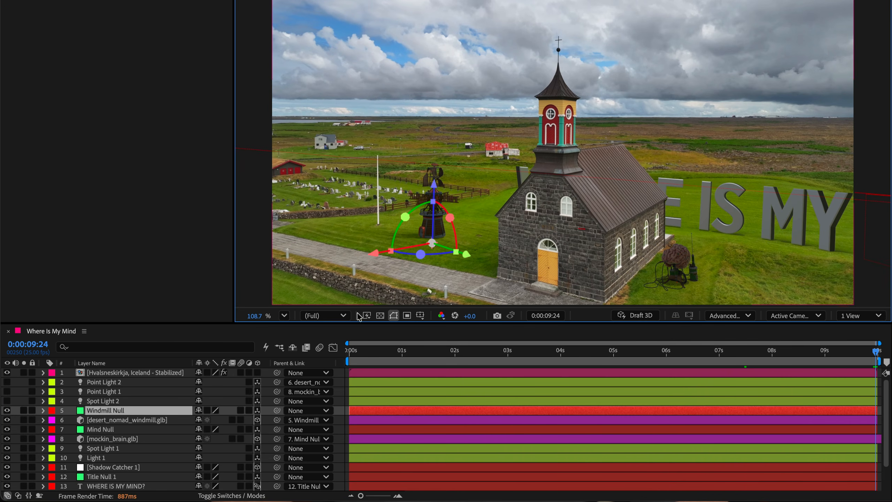
left_click(112, 429)
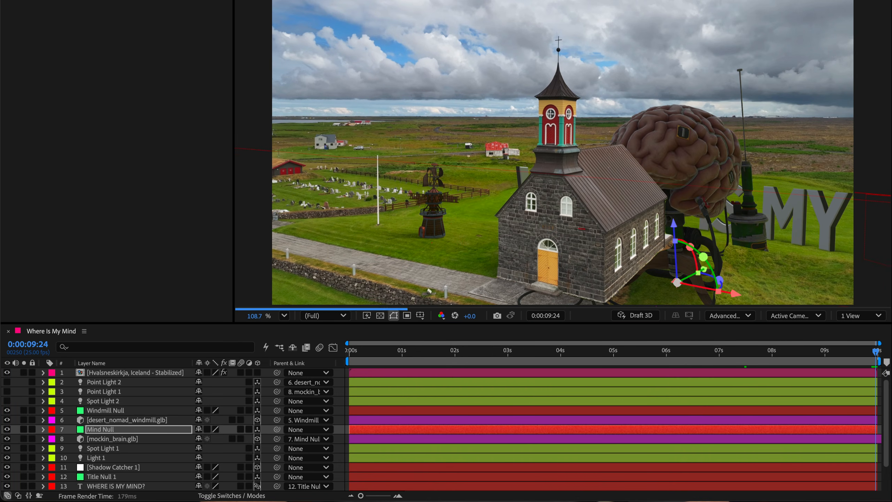
- Undo the windmill null nudge and deselect all layers in the composition
key("ctrl+z")
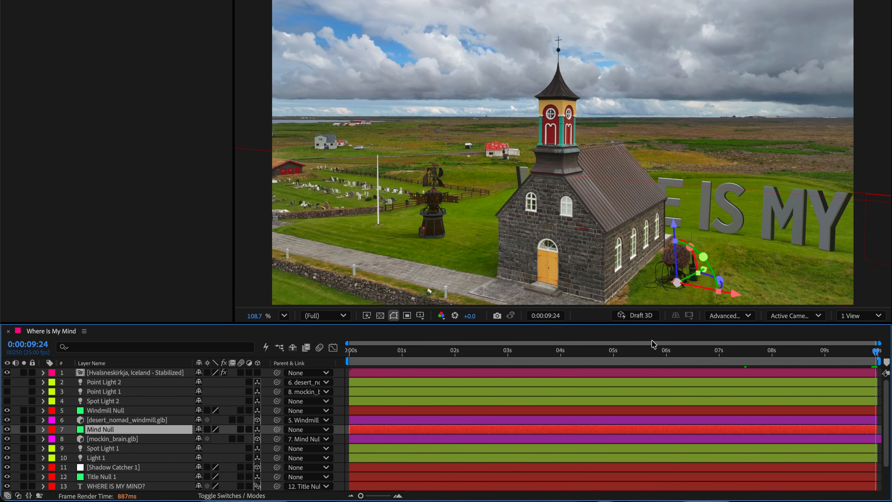
left_click(114, 467)
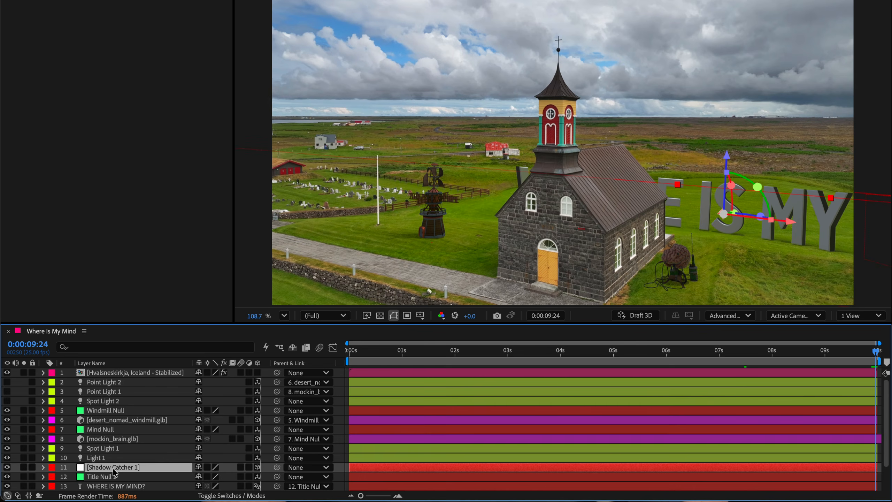
key("ctrl+shift+a")
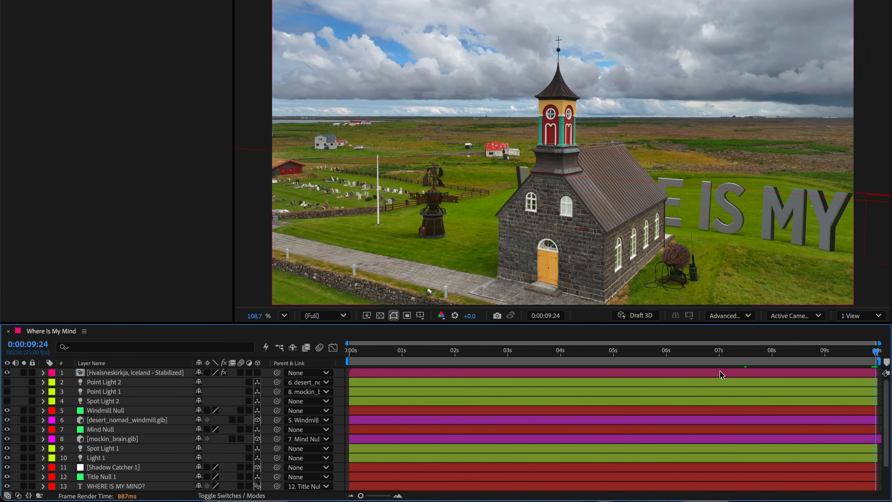
left_click_drag(877, 351, 695, 354)
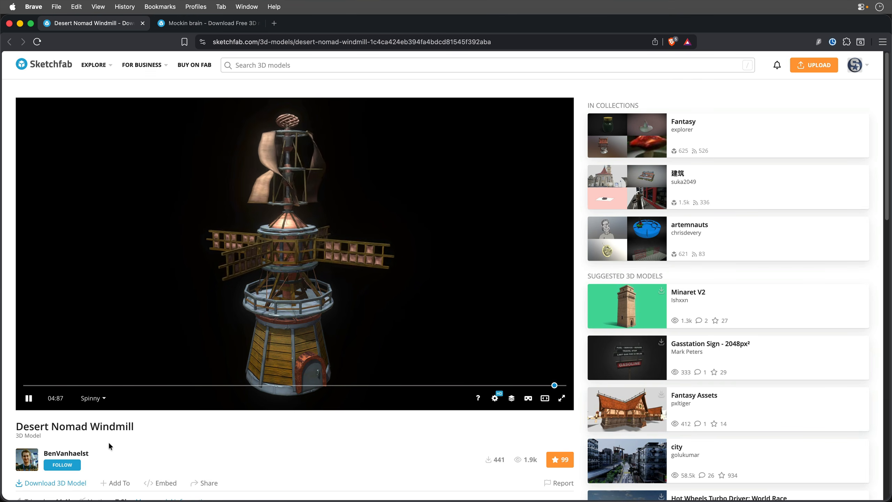
- Switch to the browser and inspect the Sketchfab pages of the Desert Nomad Windmill and Mockin brain models
left_click(213, 24)
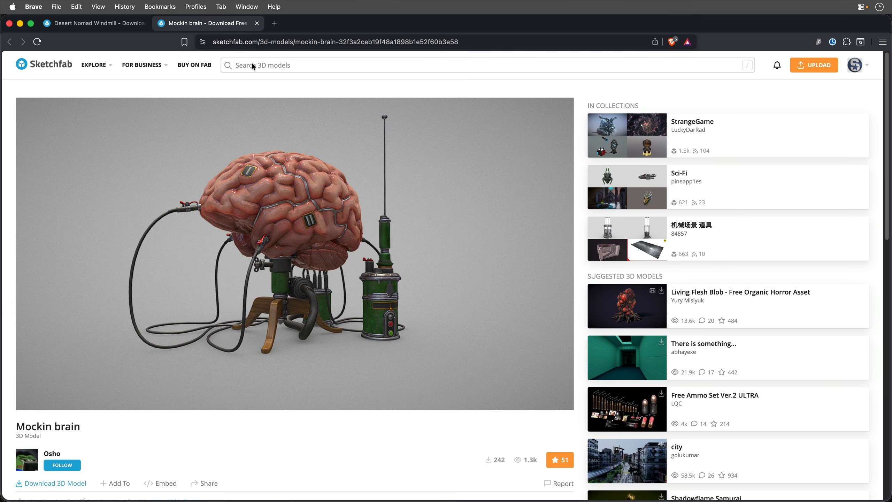
mouse_move(332, 247)
left_mouse_down()
mouse_move(371, 253)
mouse_move(292, 256)
mouse_move(344, 251)
left_mouse_up()
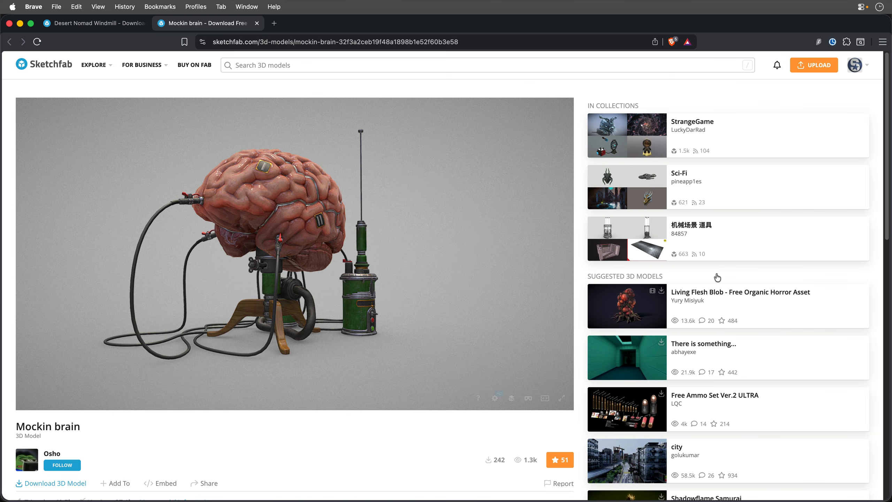
key("super+Tab")
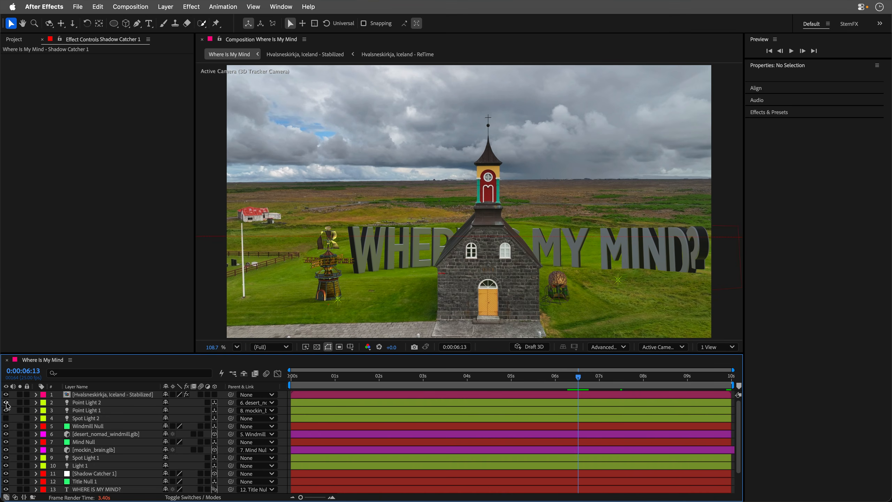
- Return near the start of the timeline and play a maximized preview of the composition
left_click_drag(579, 376, 272, 370)
key("grave")
key("space")
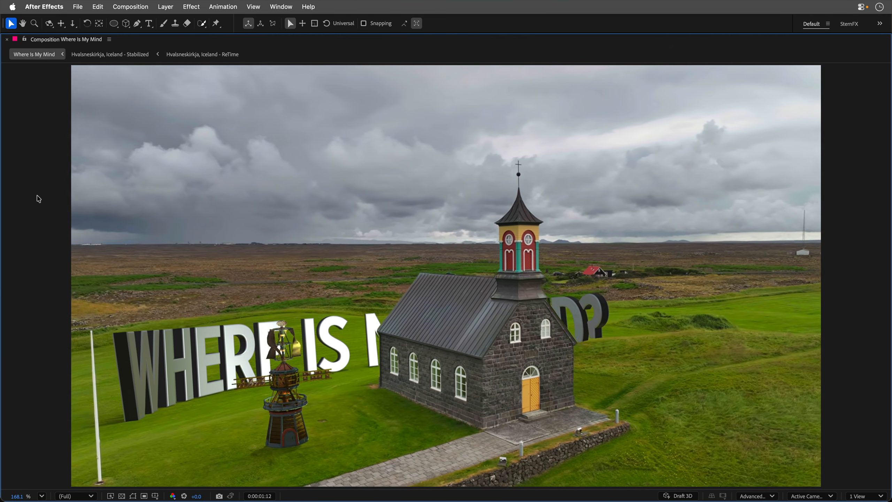